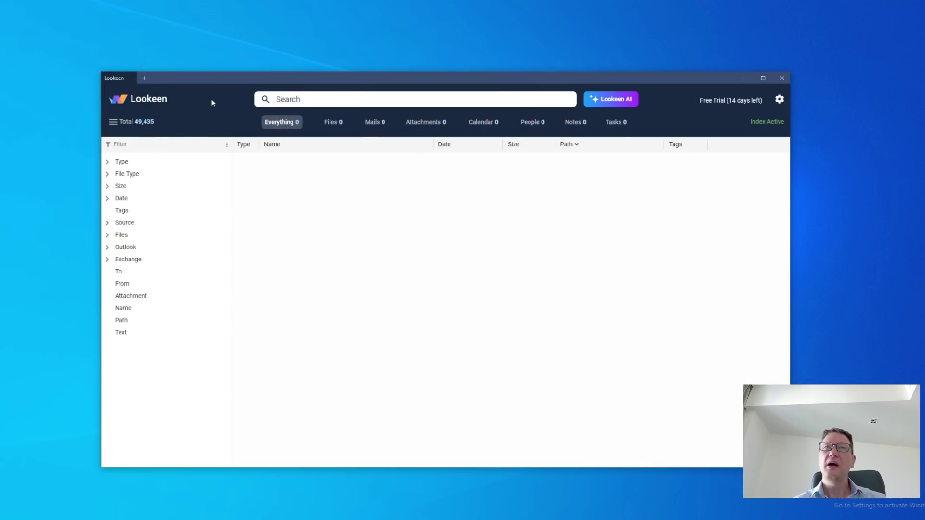
Search for 'invoice' from recent searches, briefly toggling the Files type filter, leaving 607 results.
left_click(332, 98)
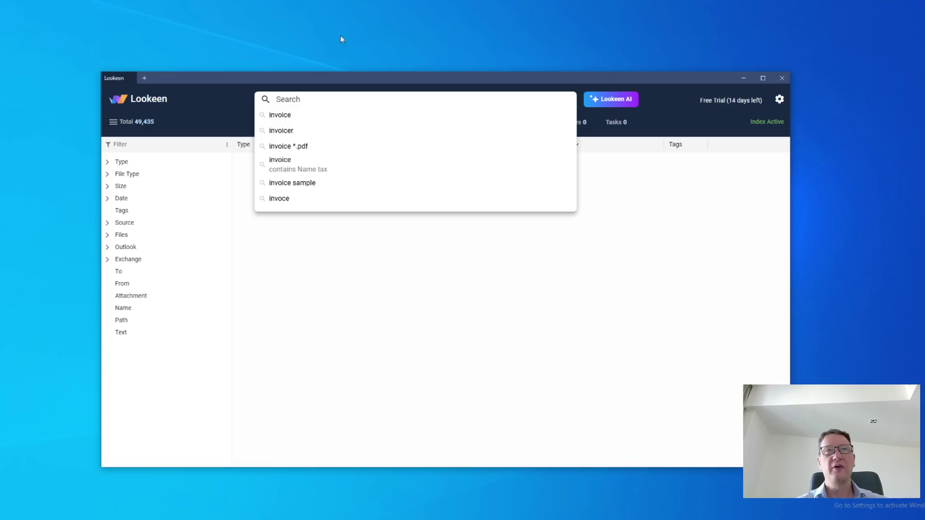
left_click(317, 114)
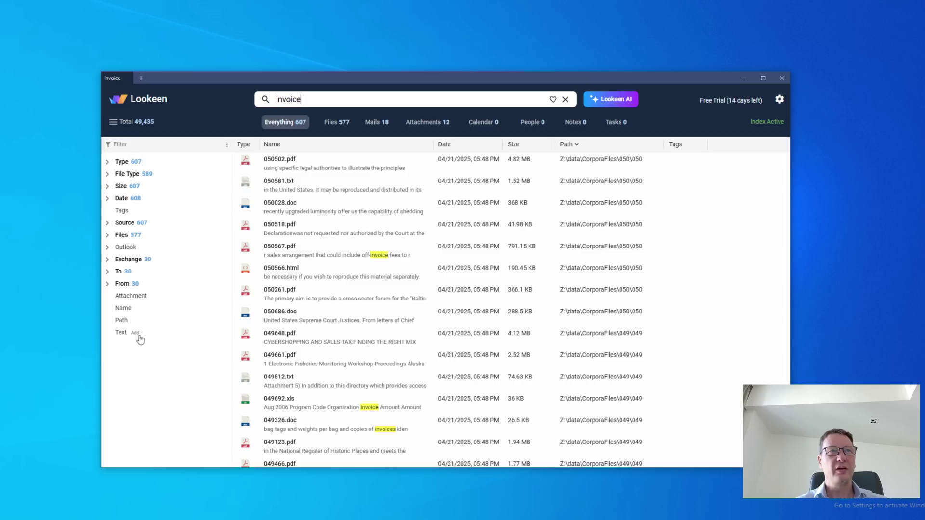
left_click(108, 163)
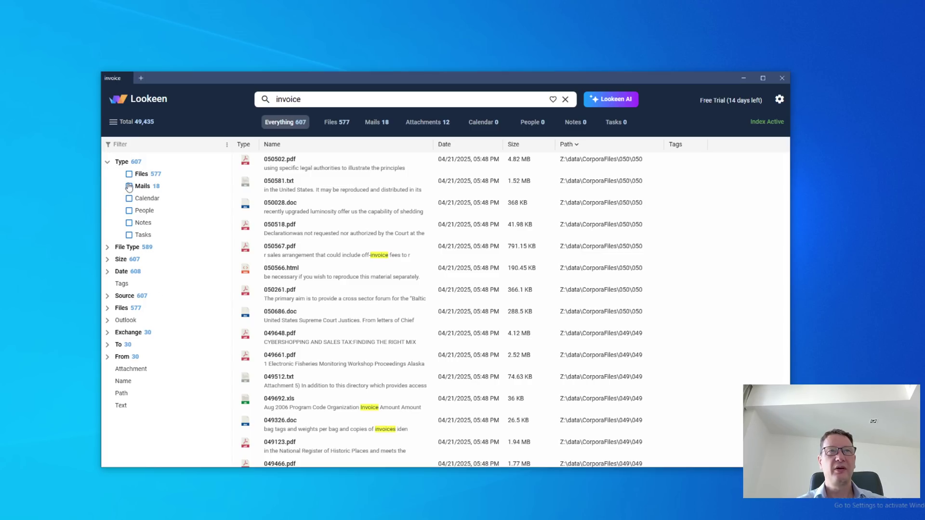
left_click(128, 174)
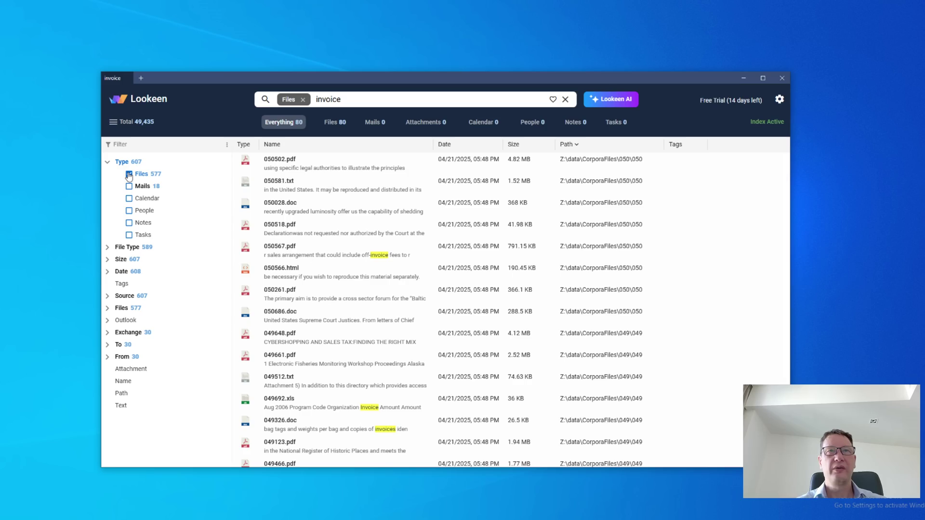
left_click(129, 174)
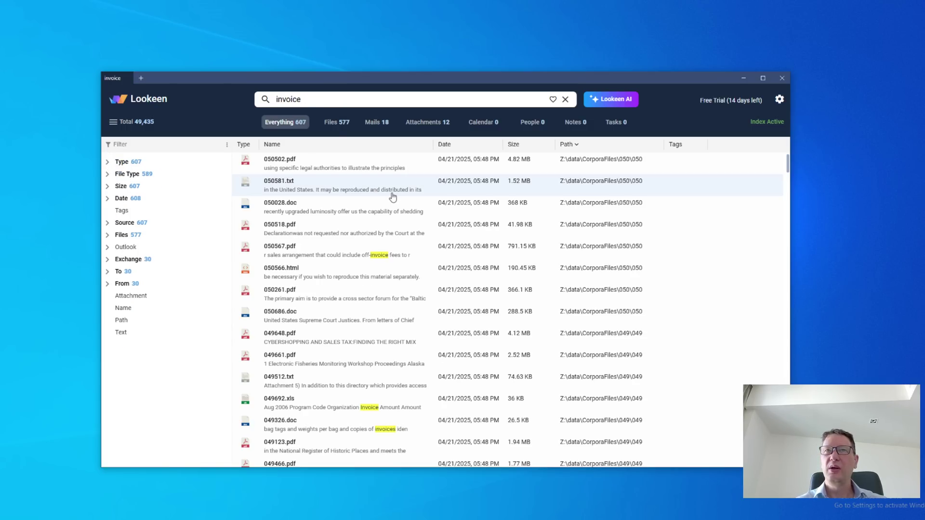
left_click(343, 170)
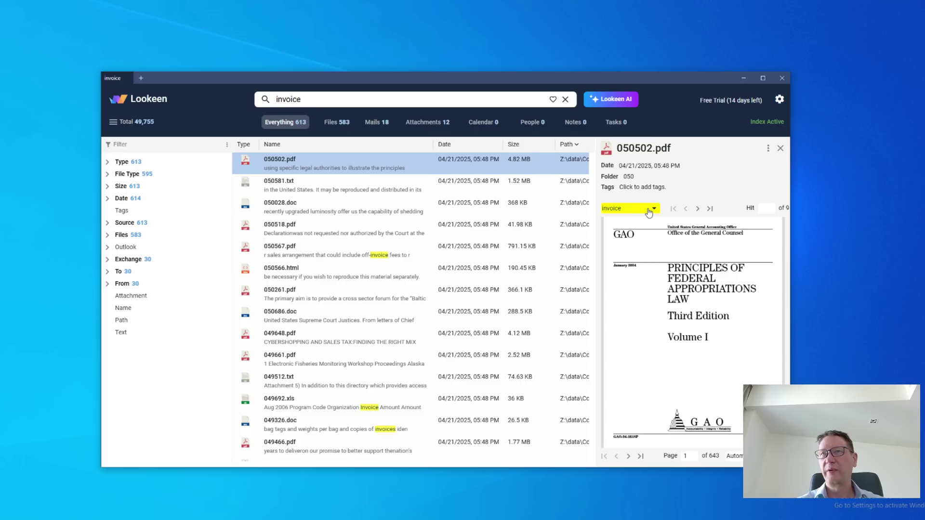
left_click(698, 209)
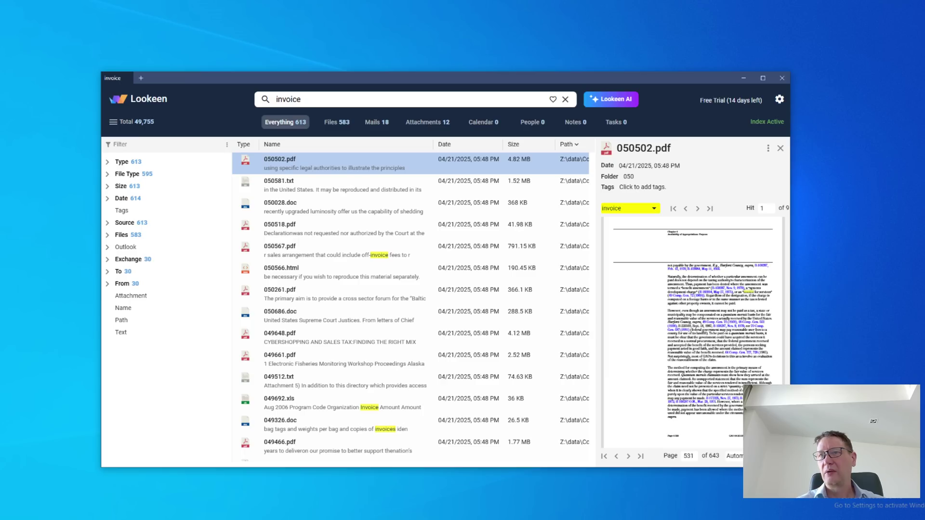
left_click(733, 456)
left_click(735, 395)
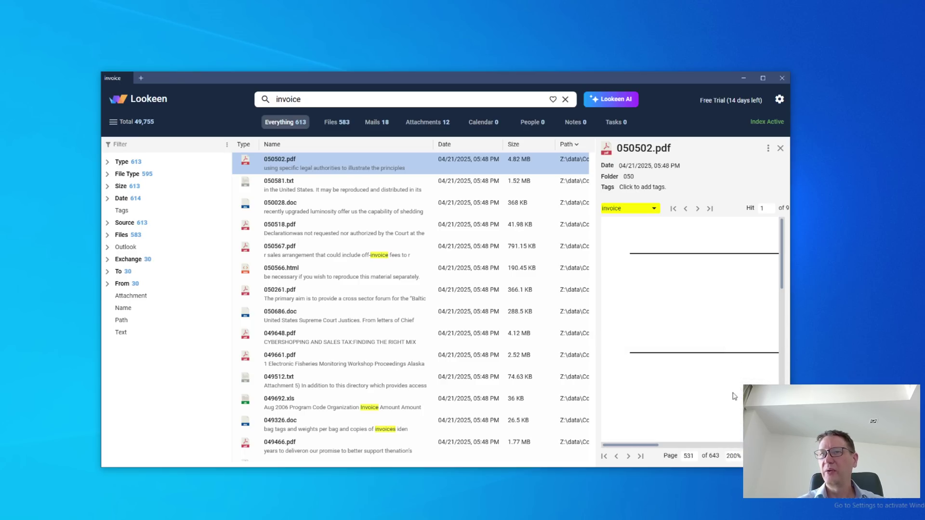
left_click_drag(661, 446, 770, 445)
scroll(728, 371, "down", 2)
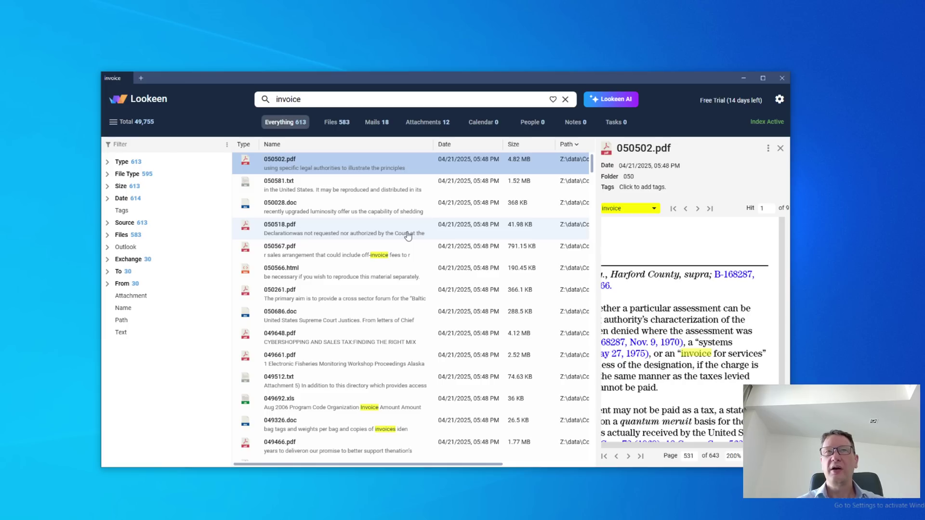
left_click(779, 149)
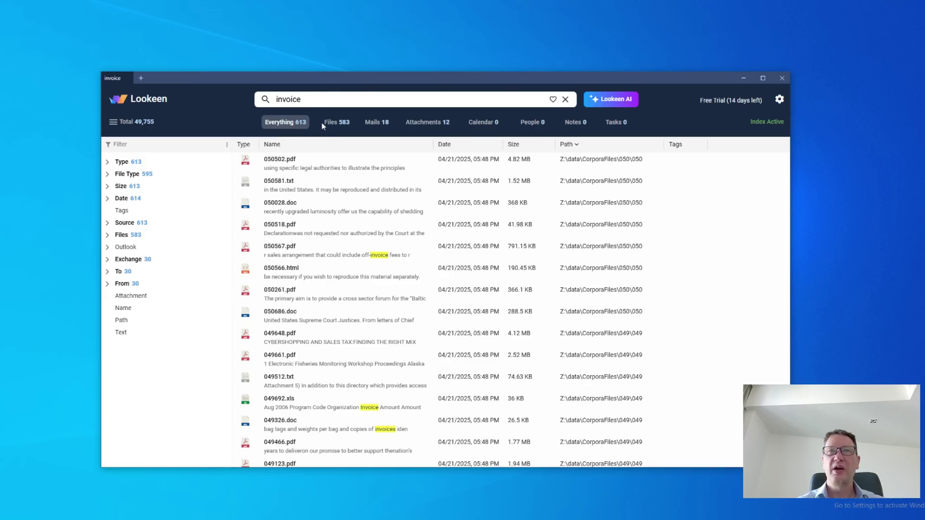
left_click(371, 124)
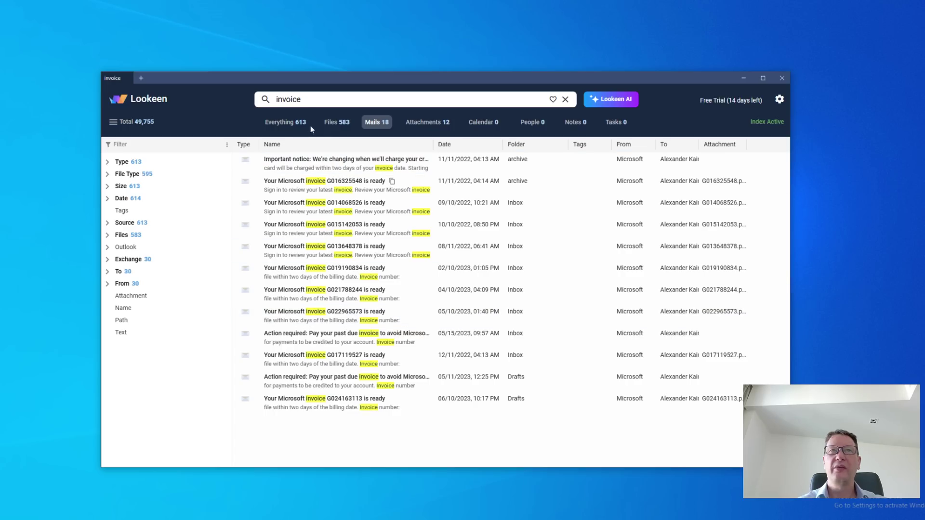
left_click(287, 123)
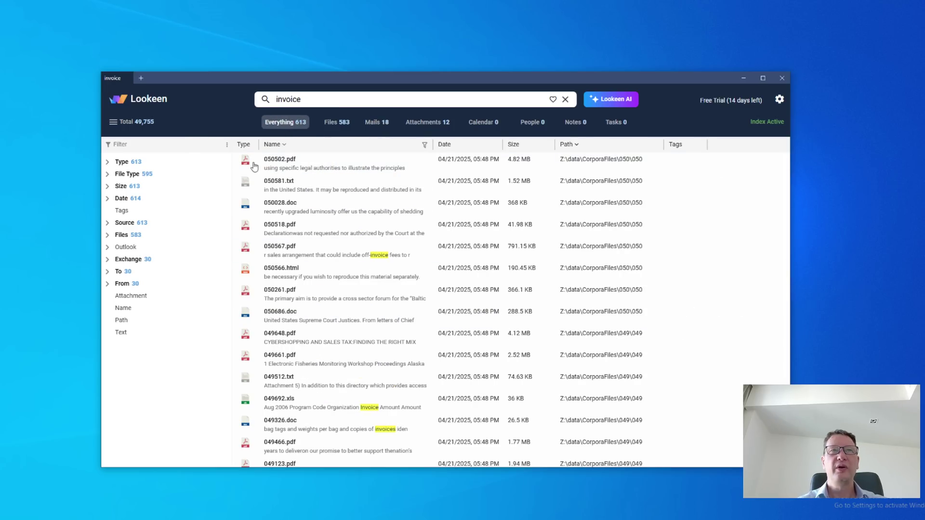
left_click(112, 164)
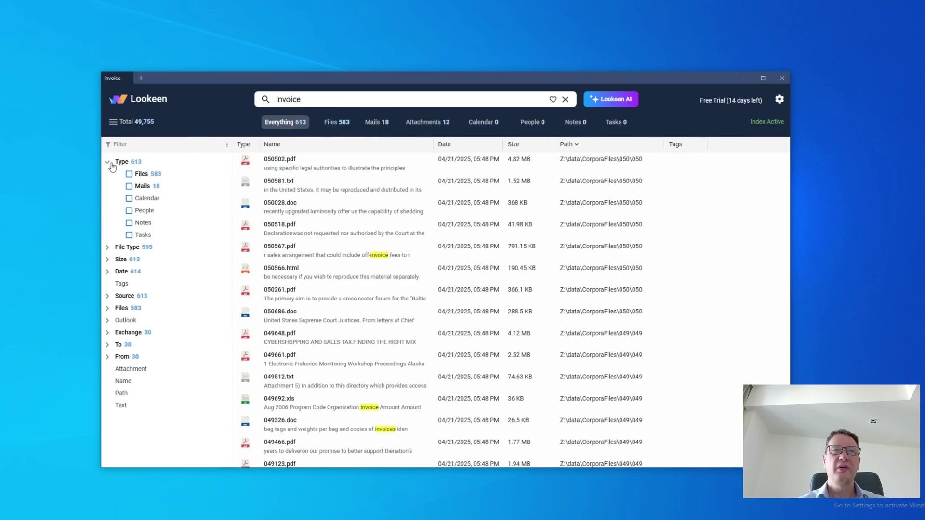
left_click(129, 186)
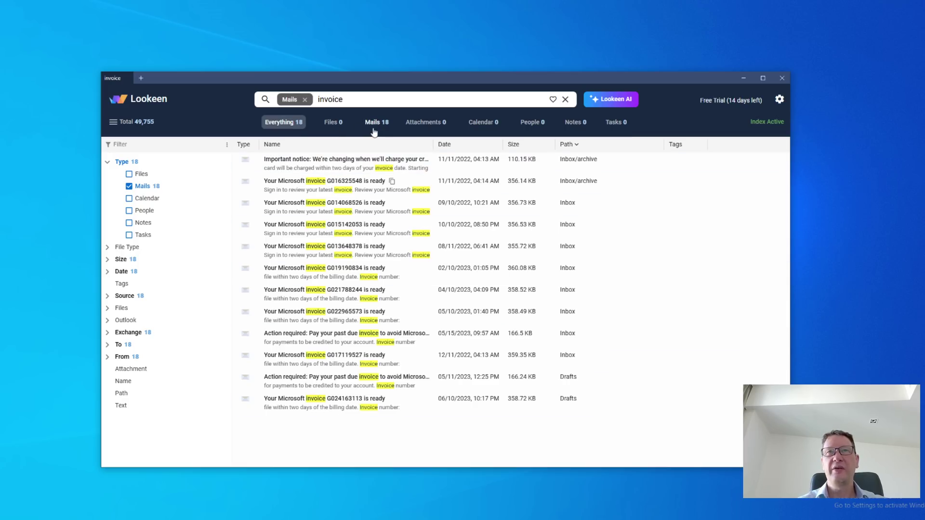
left_click(129, 186)
left_click(111, 163)
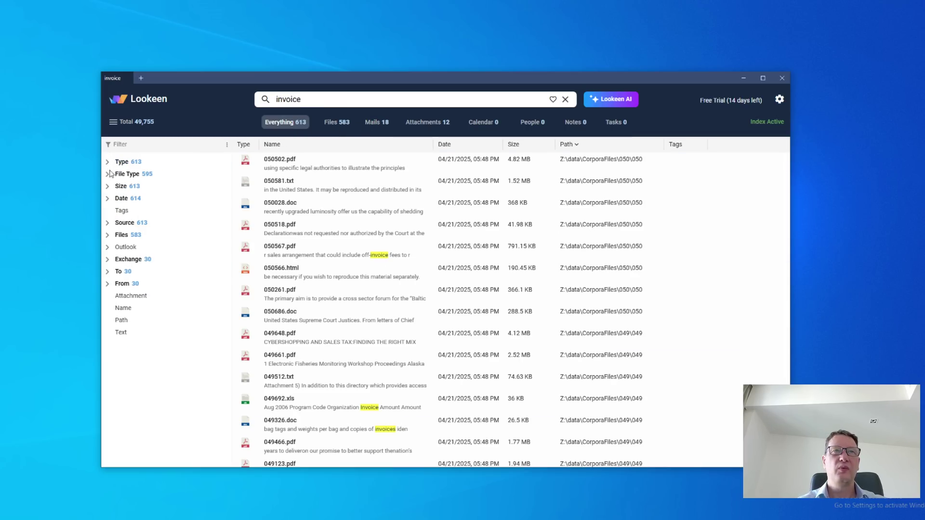
left_click(107, 175)
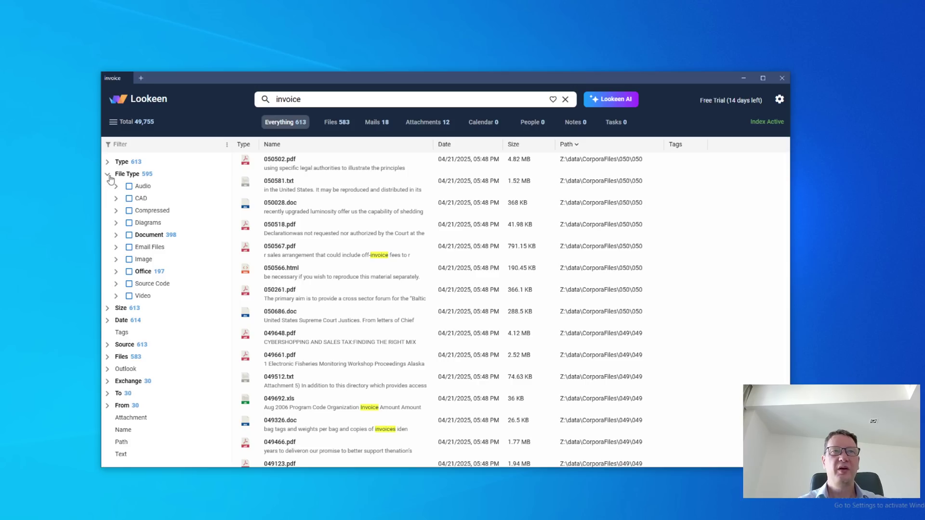
left_click(129, 235)
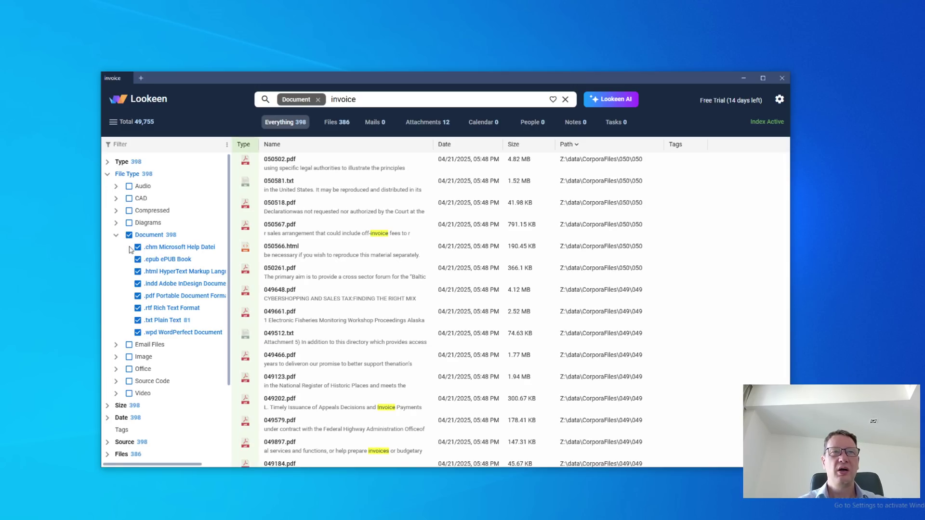
left_click(138, 296)
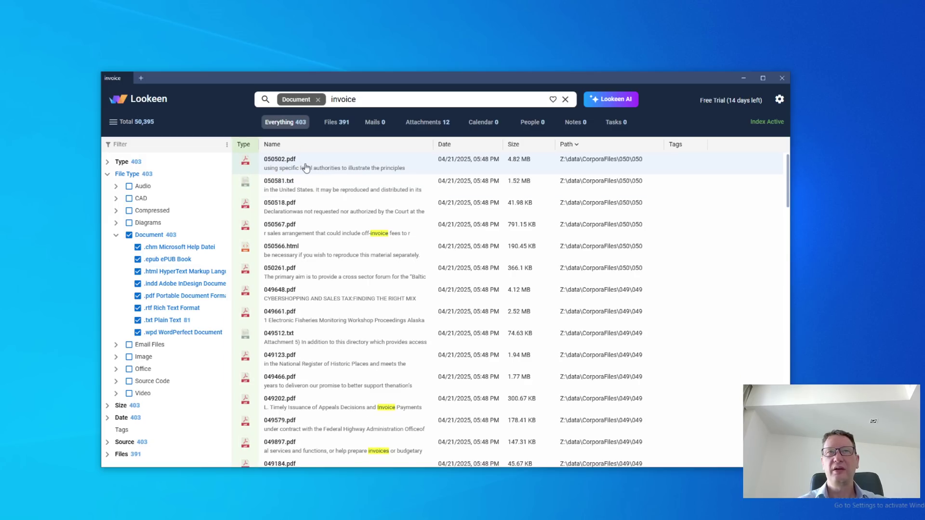
left_click(305, 167)
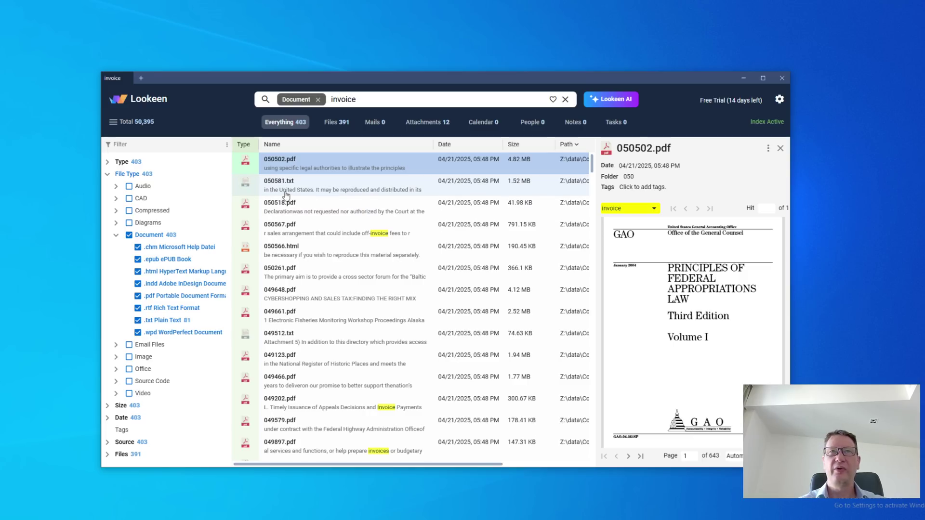
left_click(130, 235)
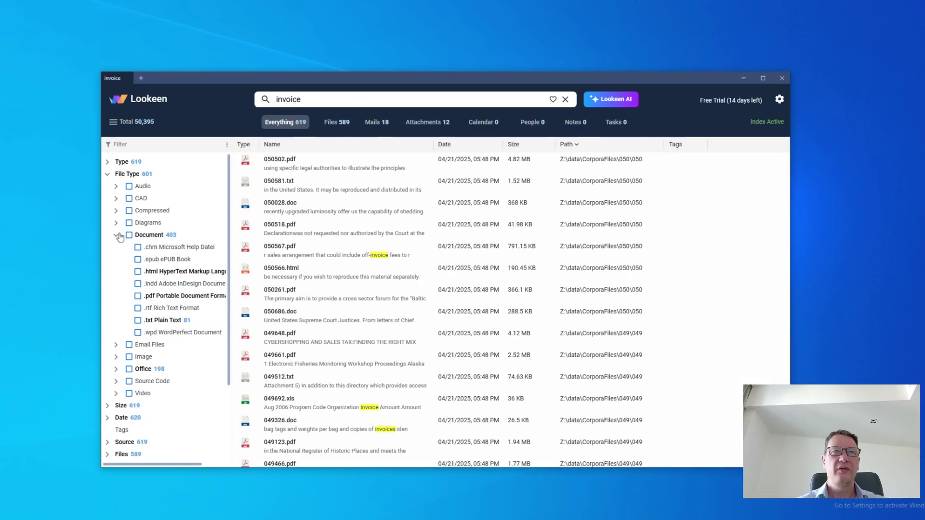
left_click(118, 236)
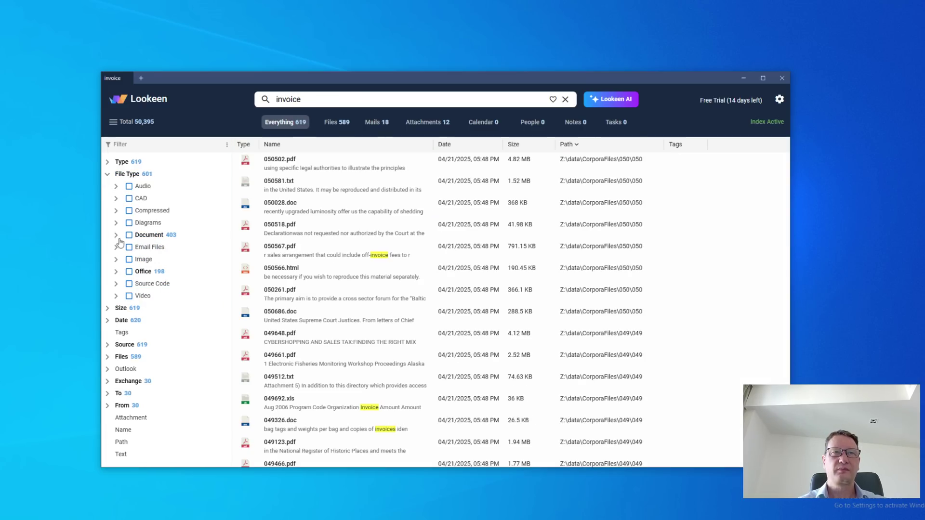
left_click(129, 272)
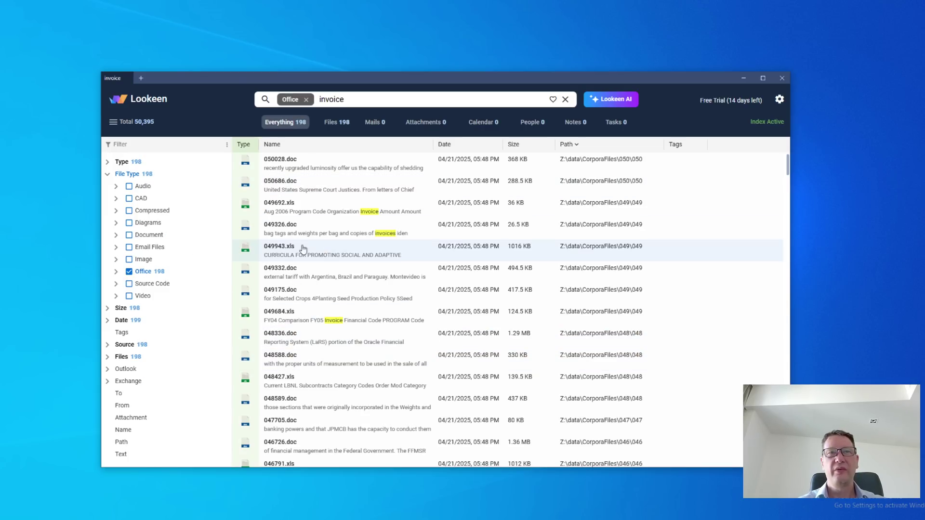
left_click(129, 272)
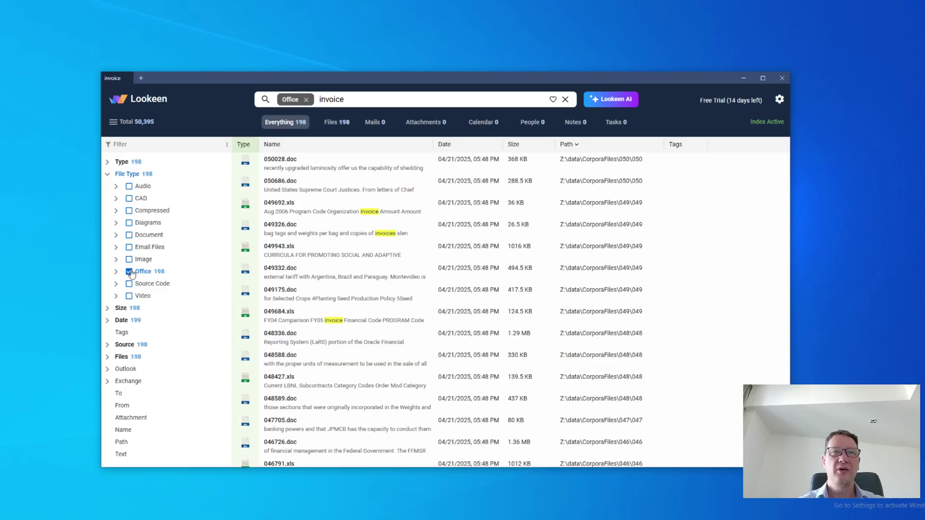
left_click(116, 271)
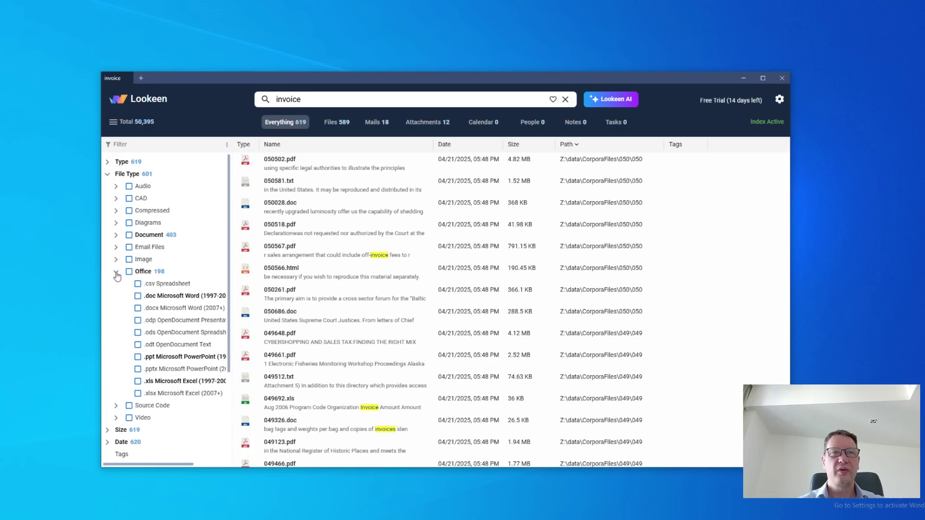
left_click(116, 272)
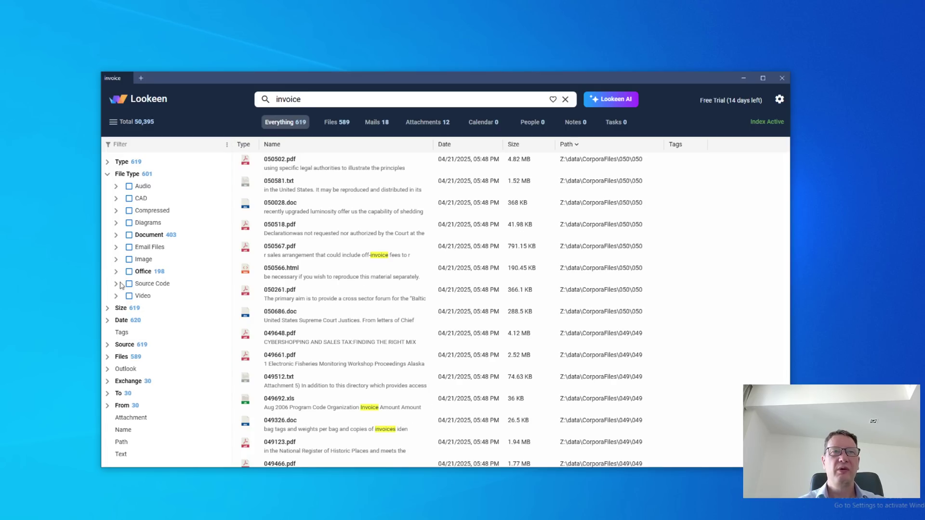
left_click(106, 175)
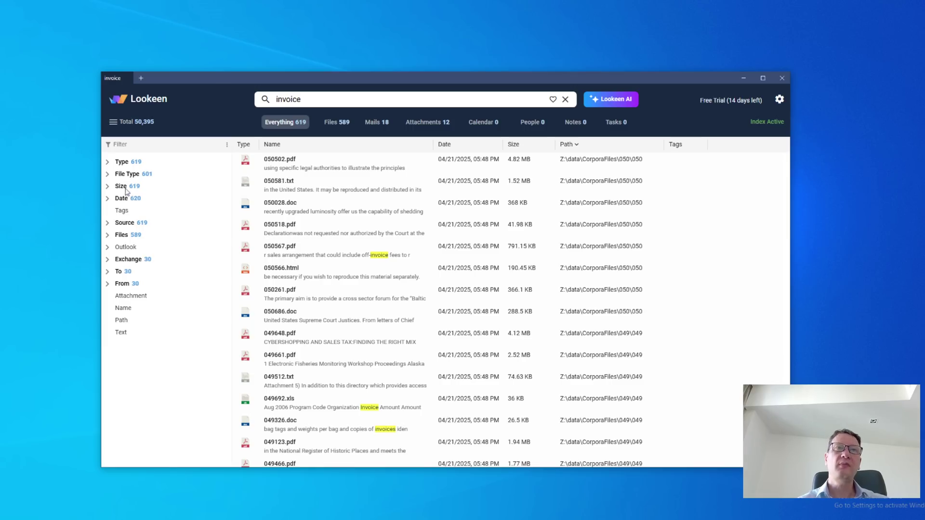
Try the 100KB–1 MB and XL size filters, then clear both and collapse Size.
left_click(107, 187)
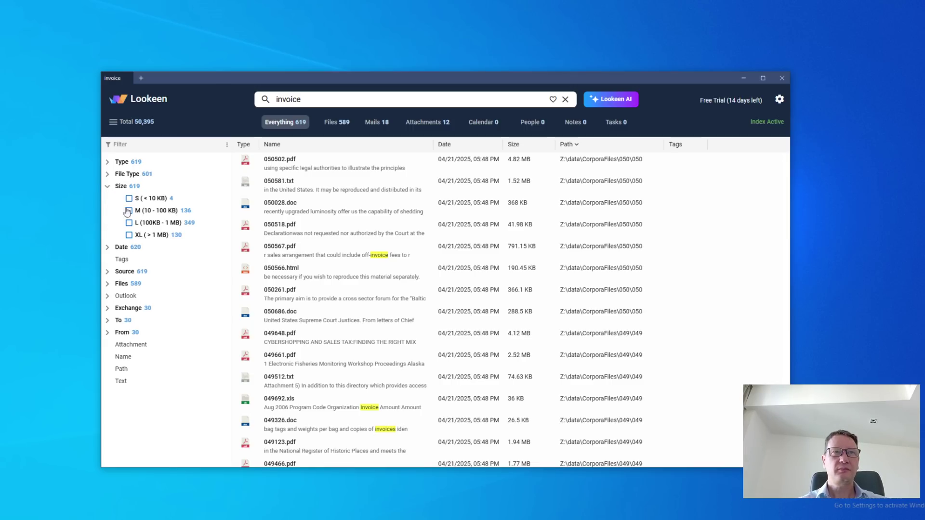
left_click(128, 222)
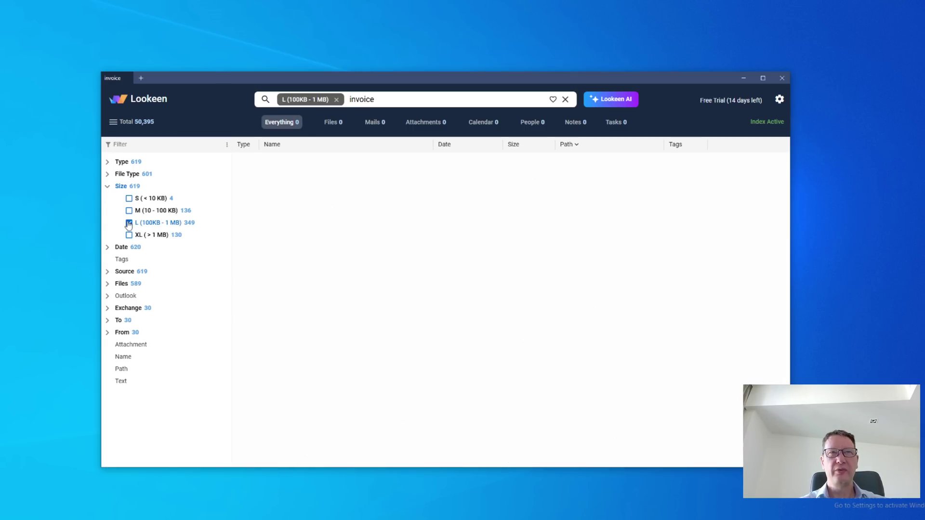
left_click(128, 223)
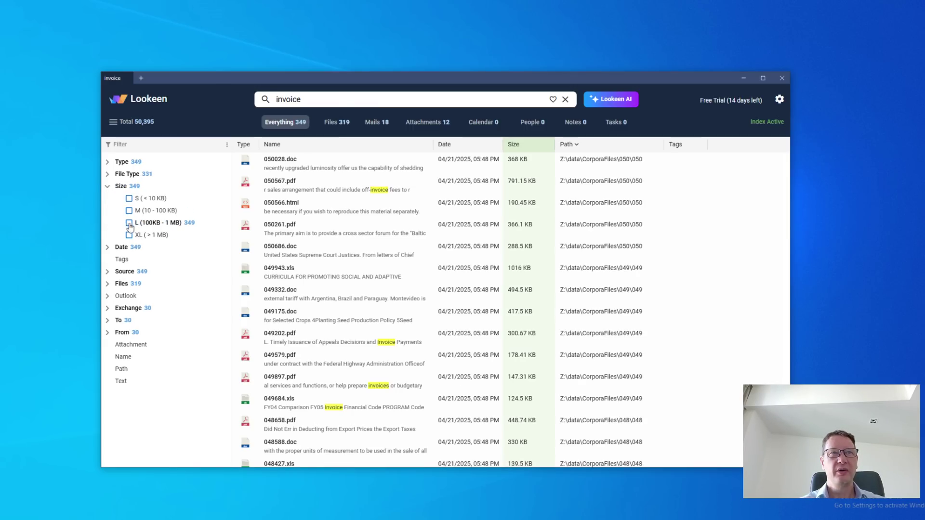
left_click(129, 235)
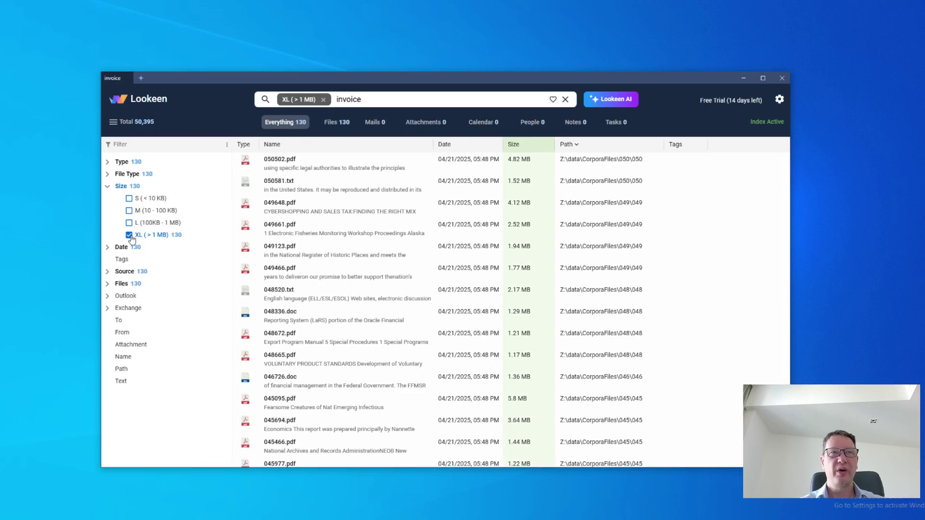
left_click(129, 235)
left_click(108, 186)
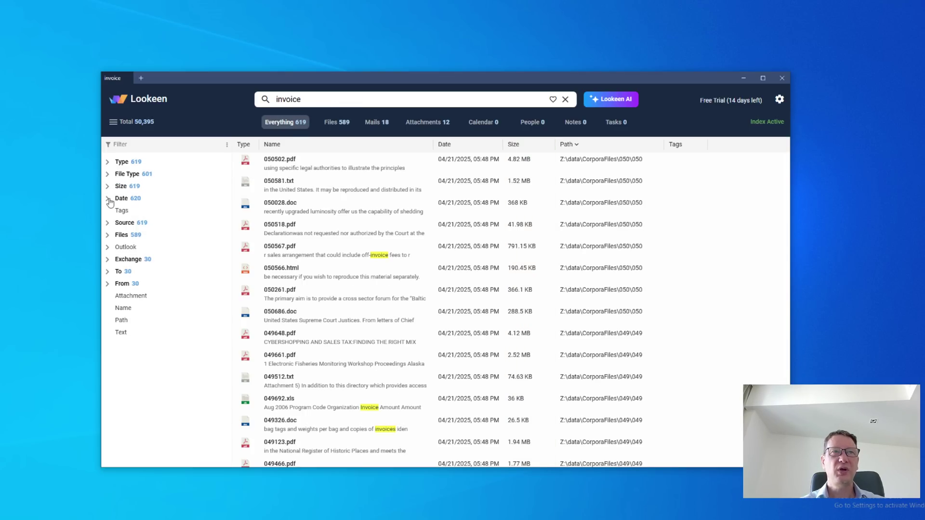
Try the Last Month and This Year date filters, then clear both.
left_click(108, 199)
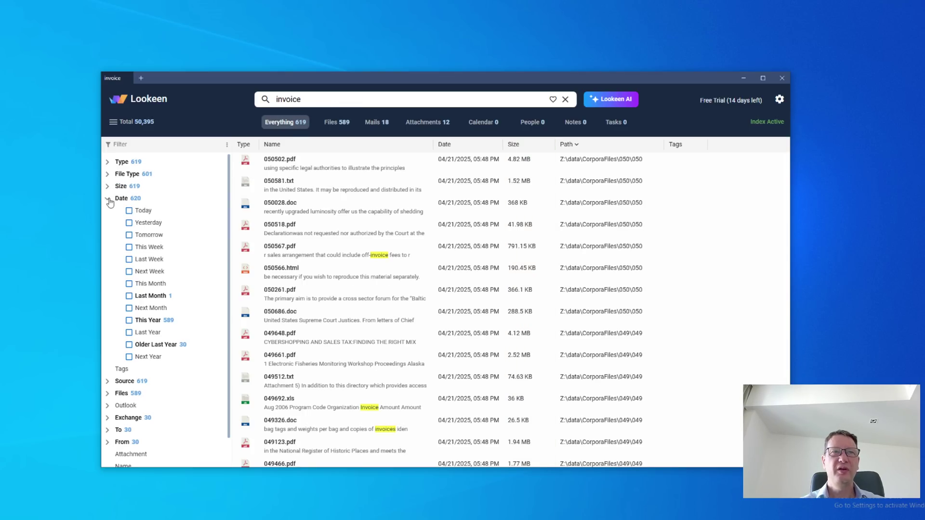
left_click(129, 296)
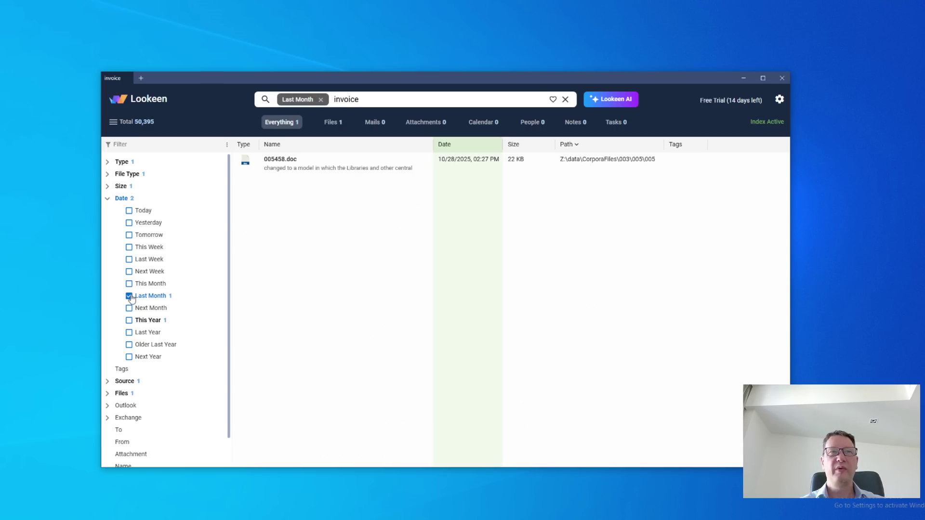
left_click(129, 296)
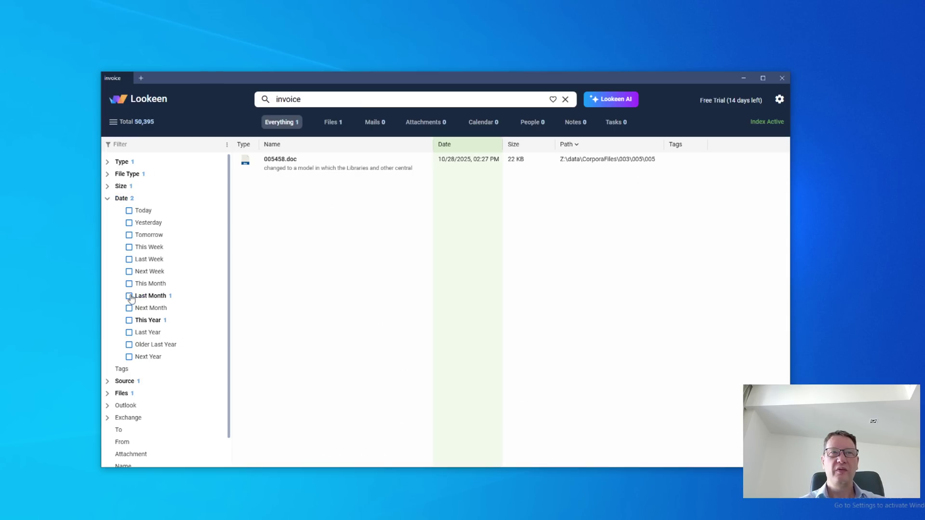
left_click(129, 320)
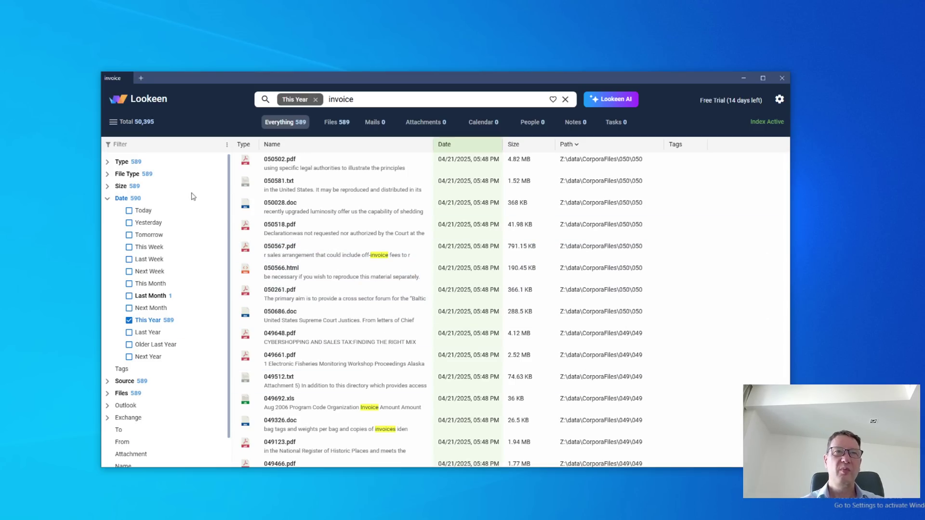
left_click(128, 319)
left_click(107, 199)
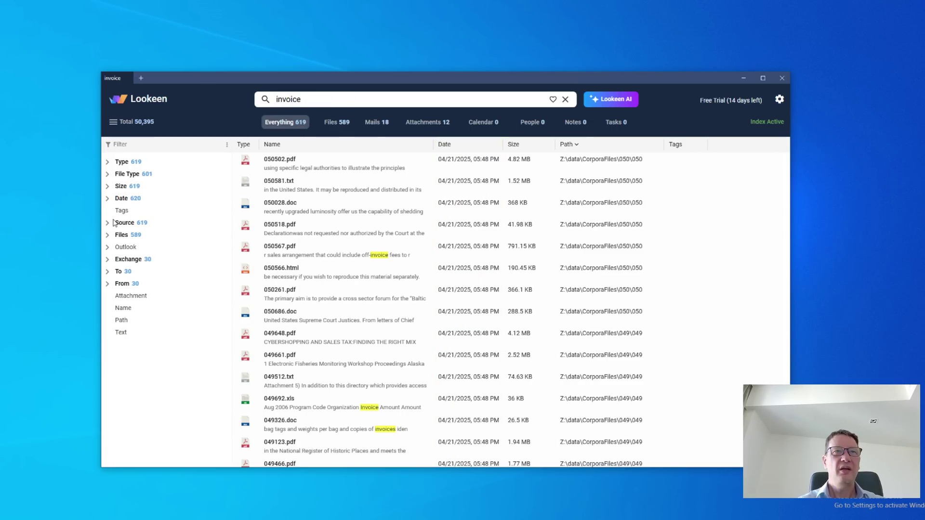
left_click(107, 223)
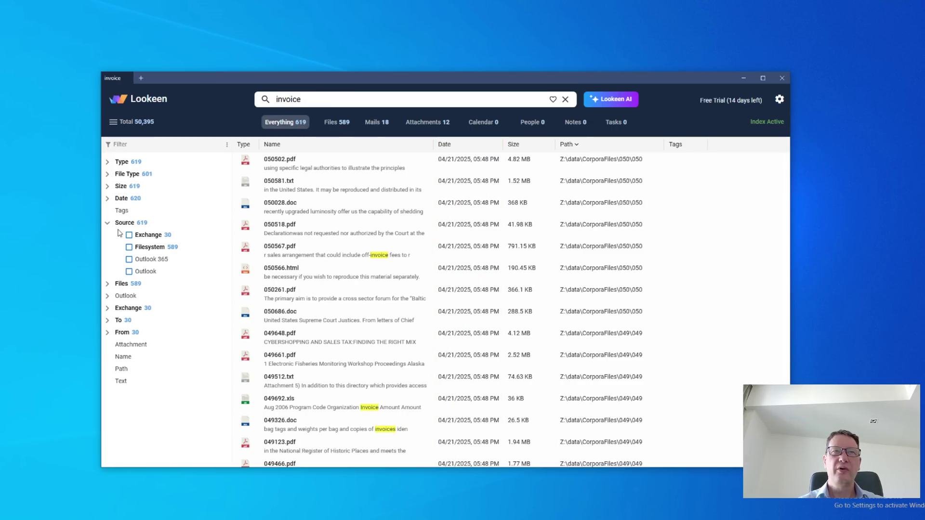
left_click(129, 236)
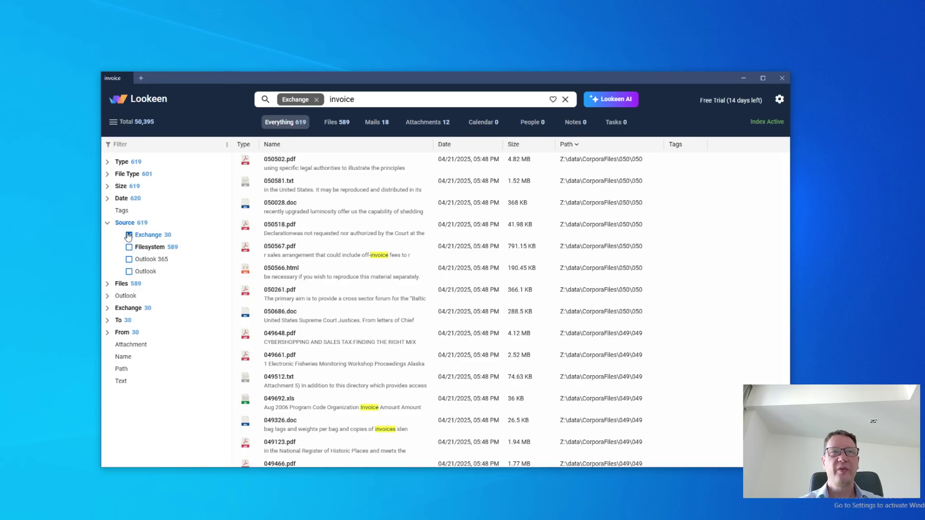
left_click(129, 236)
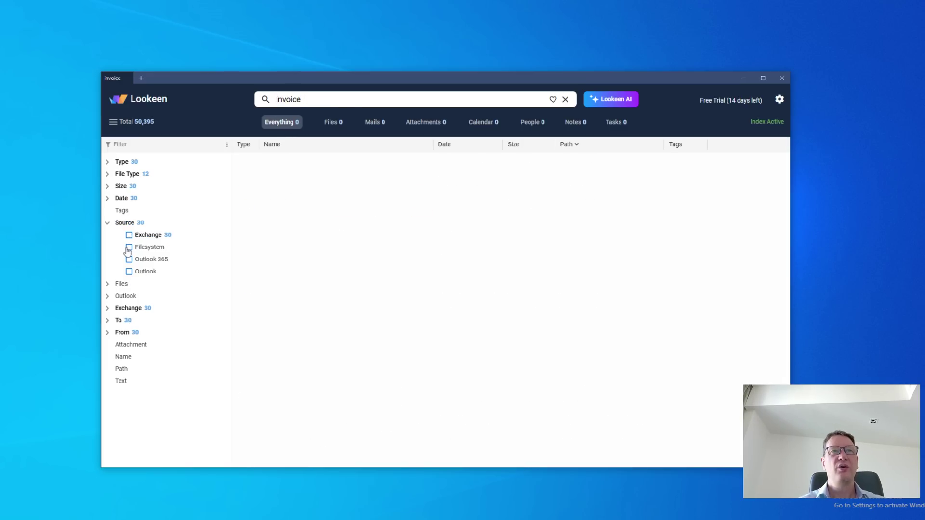
left_click(129, 248)
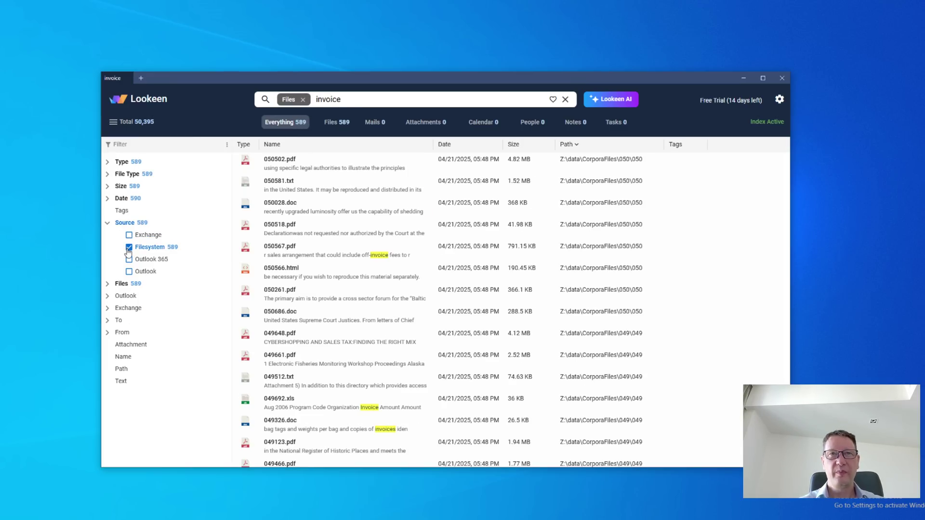
left_click(129, 248)
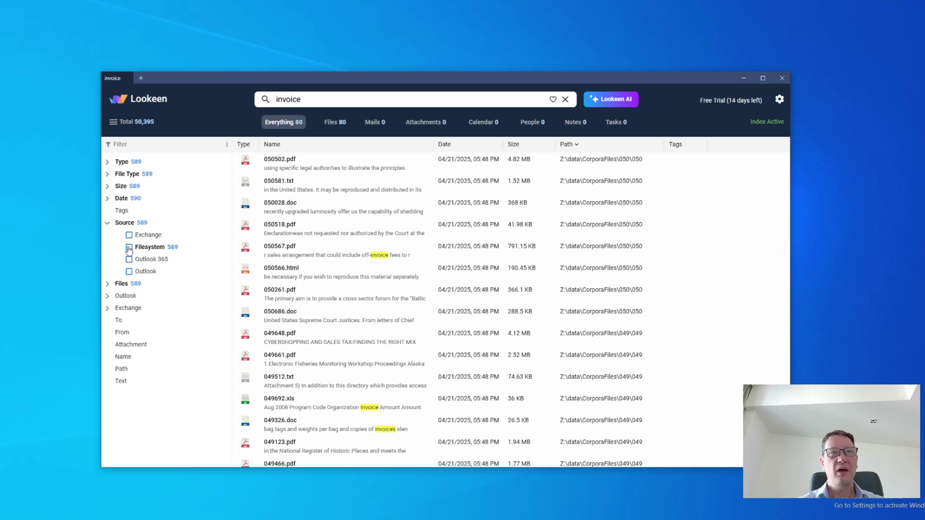
left_click(108, 223)
left_click(107, 235)
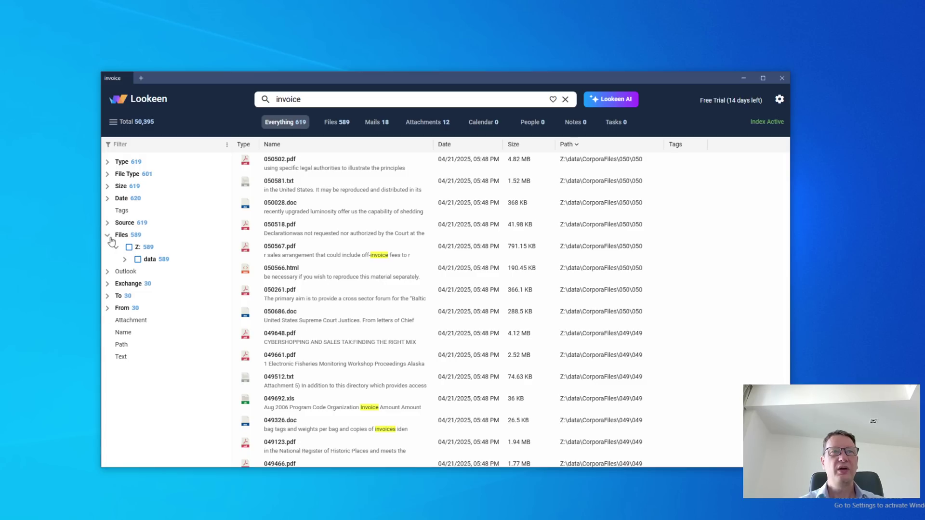
left_click(124, 260)
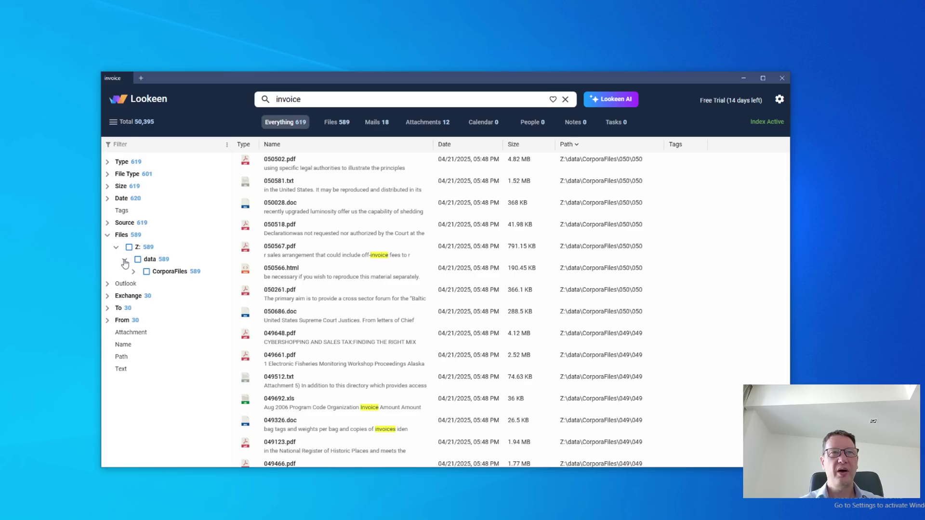
left_click(146, 272)
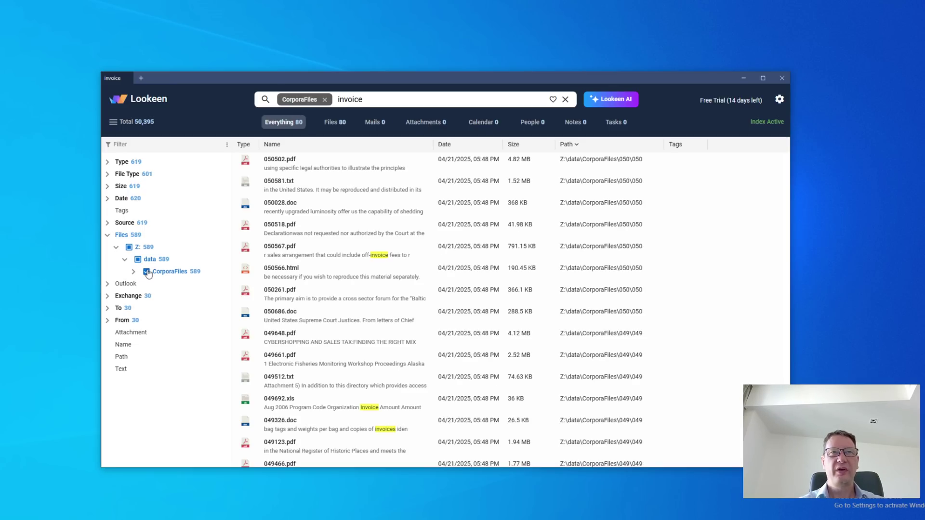
left_click(146, 272)
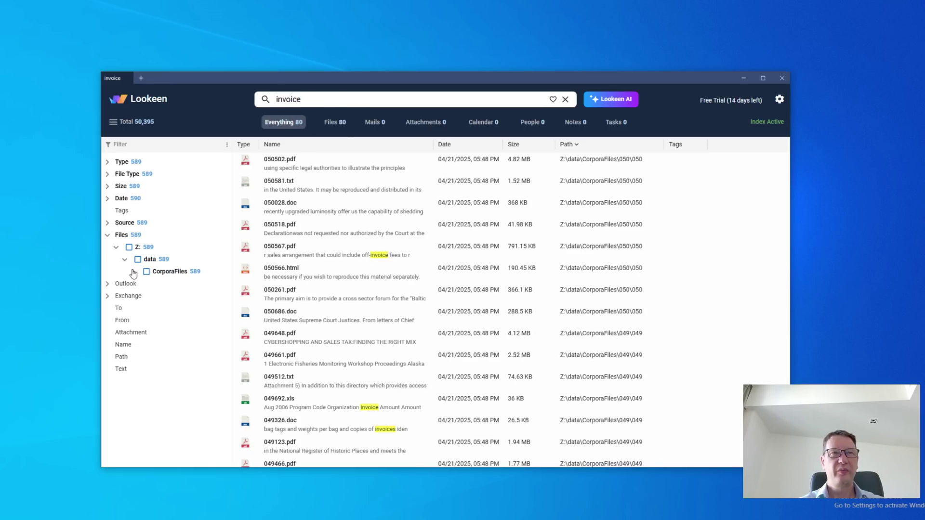
left_click(134, 272)
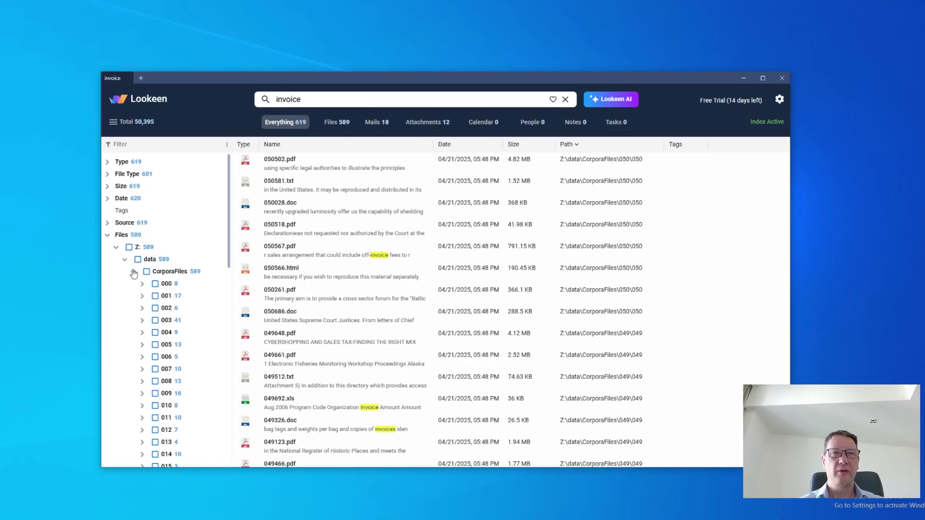
left_click(155, 296)
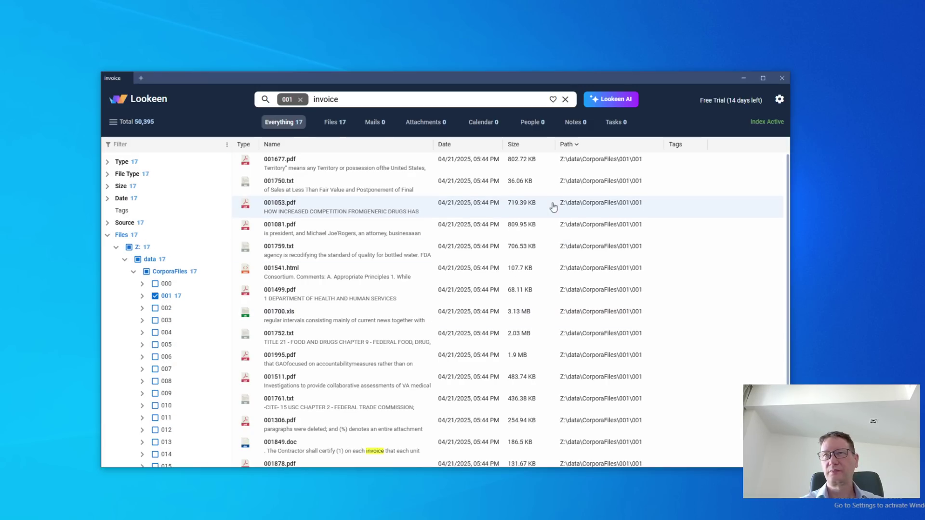
left_click(129, 247)
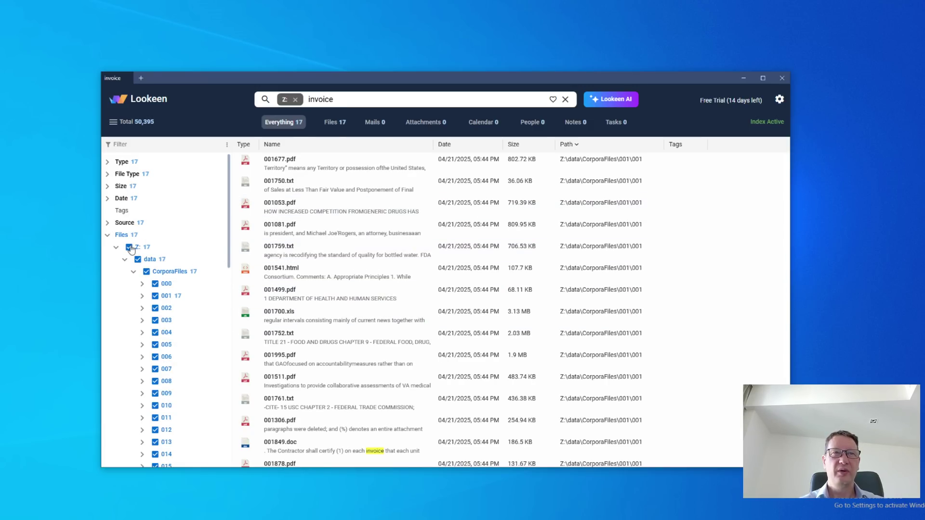
left_click(107, 235)
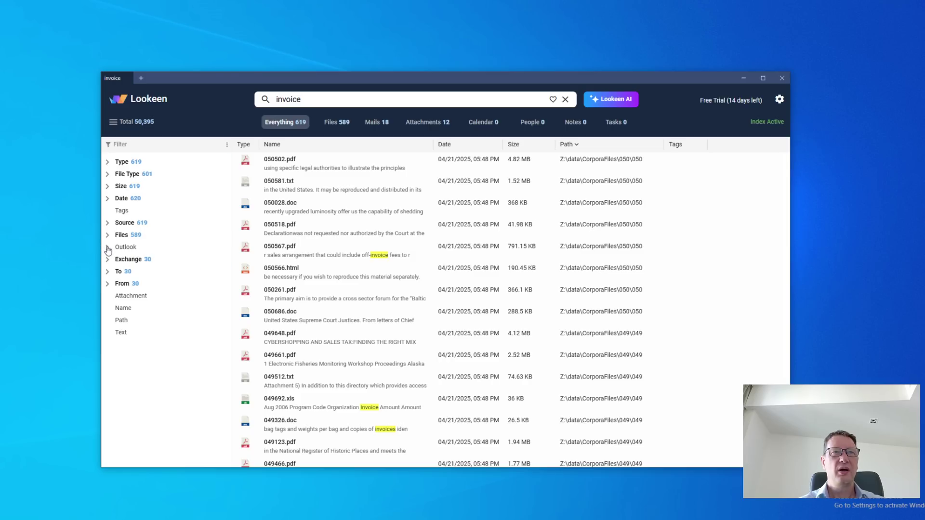
Browse the Exchange and To filter groups, then preview 050502.pdf beside the invoice results.
left_click(108, 259)
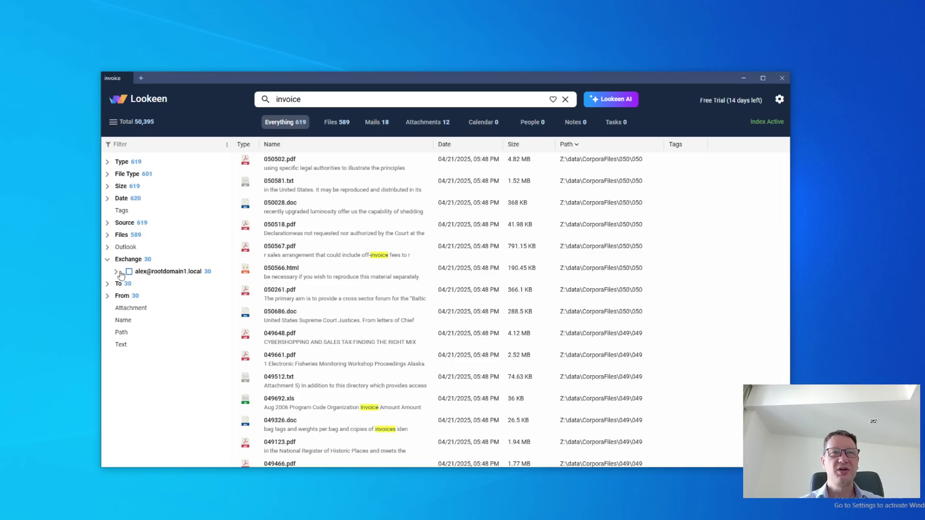
left_click(117, 272)
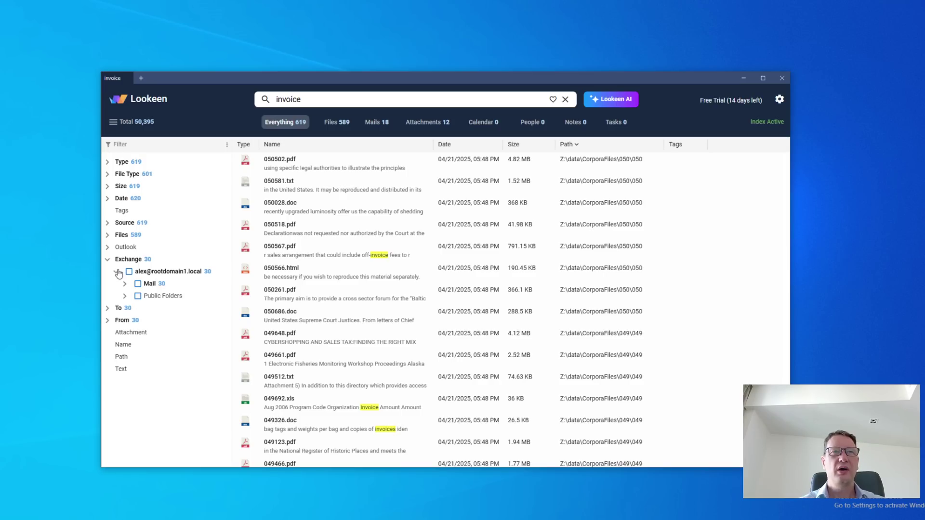
left_click(107, 260)
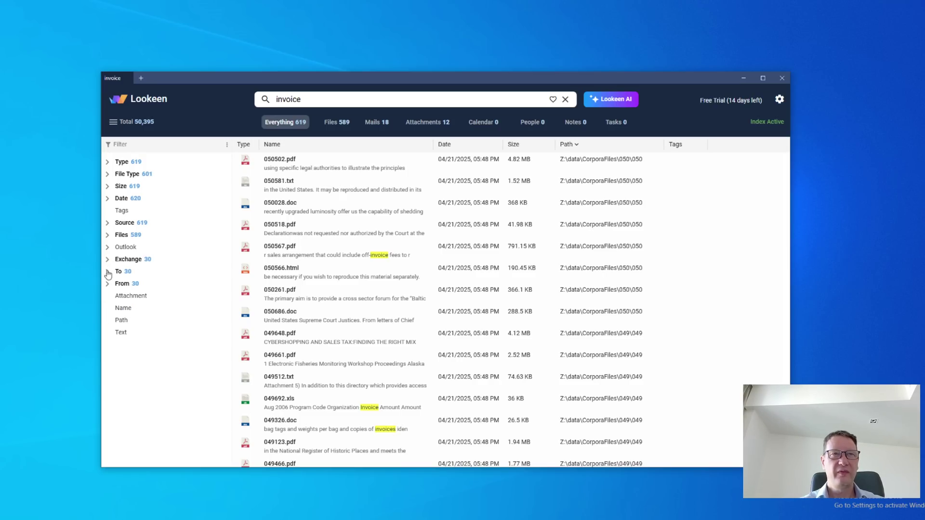
left_click(108, 273)
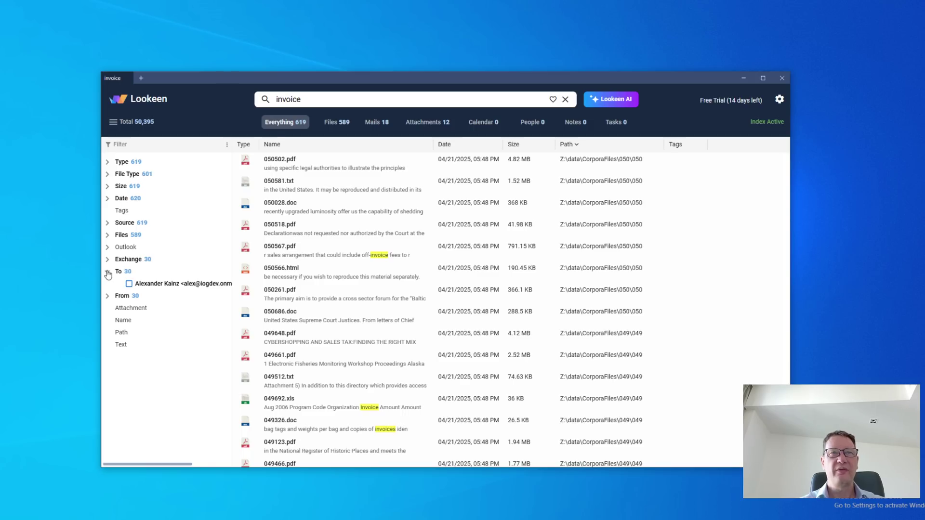
left_click(107, 272)
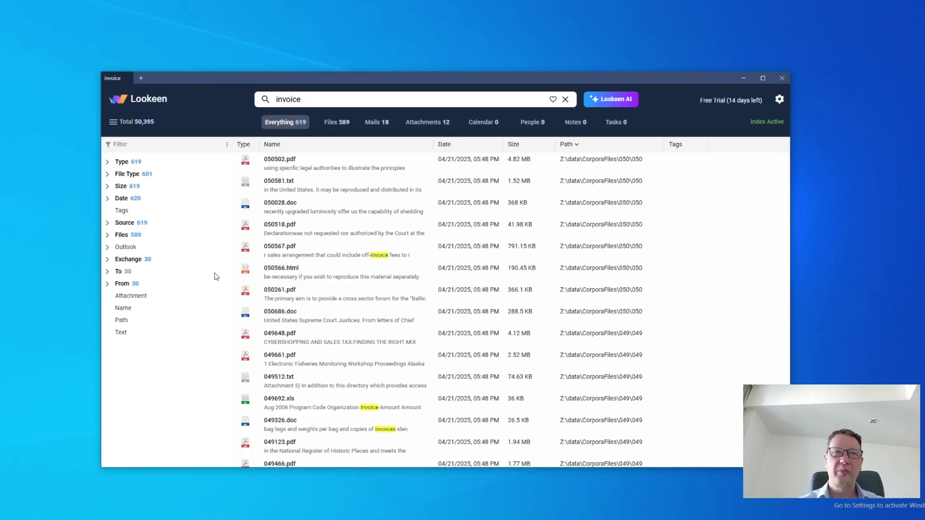
left_click(311, 168)
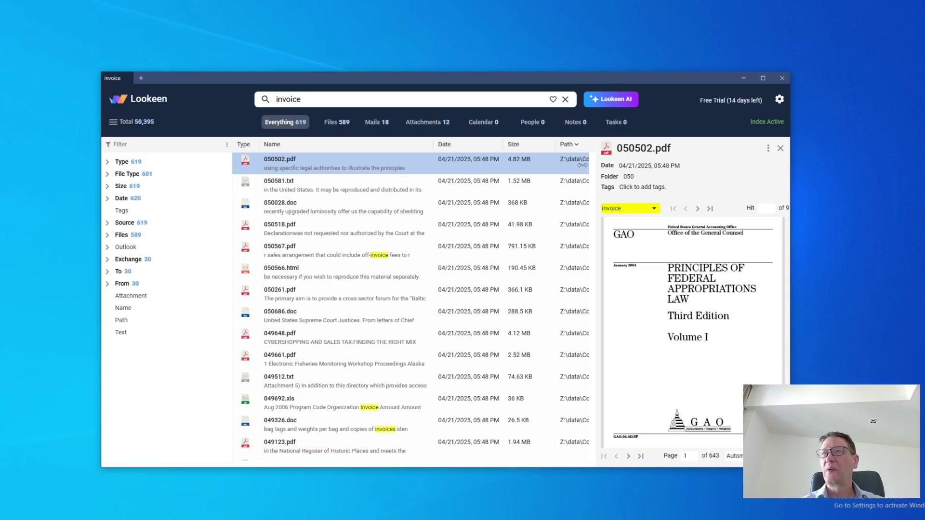
Close the preview, filter the Name column by 'invoice', and select Tax Invoice, Receipt 240009.pdf.
left_click(780, 150)
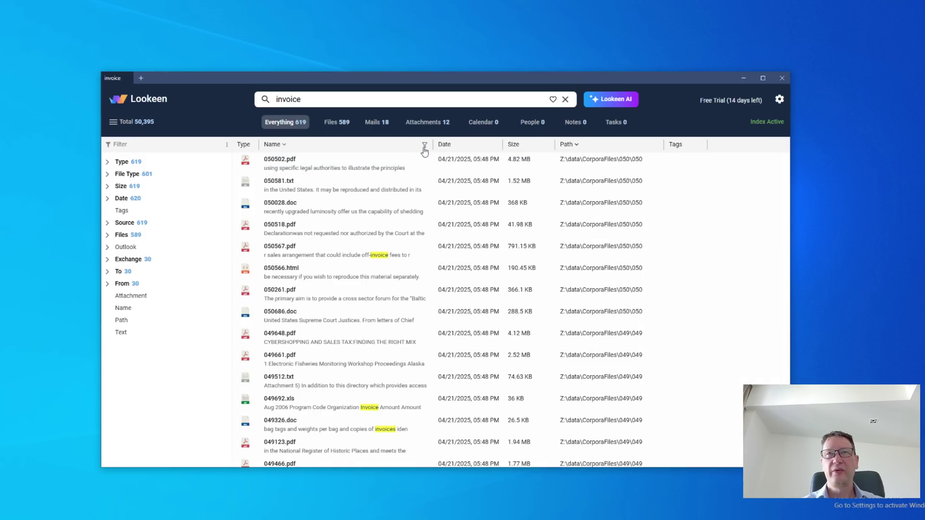
left_click(424, 145)
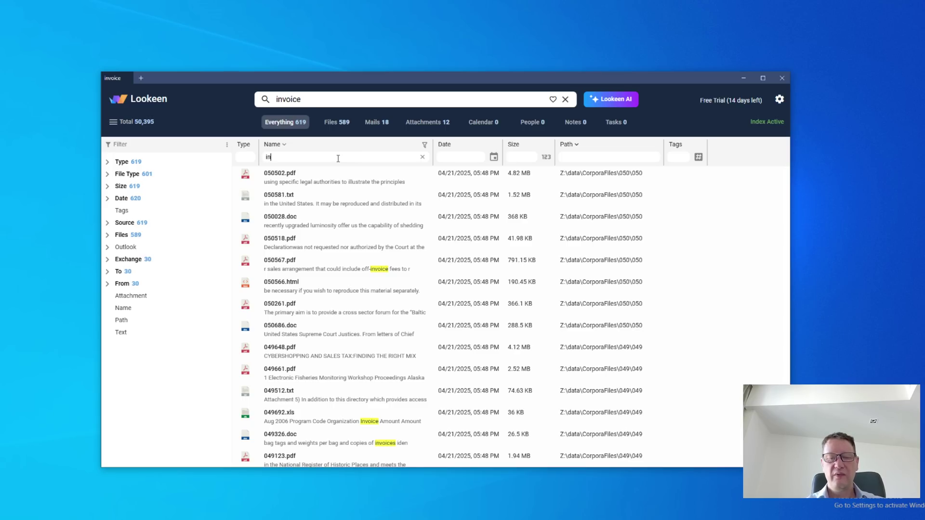
type("invoice")
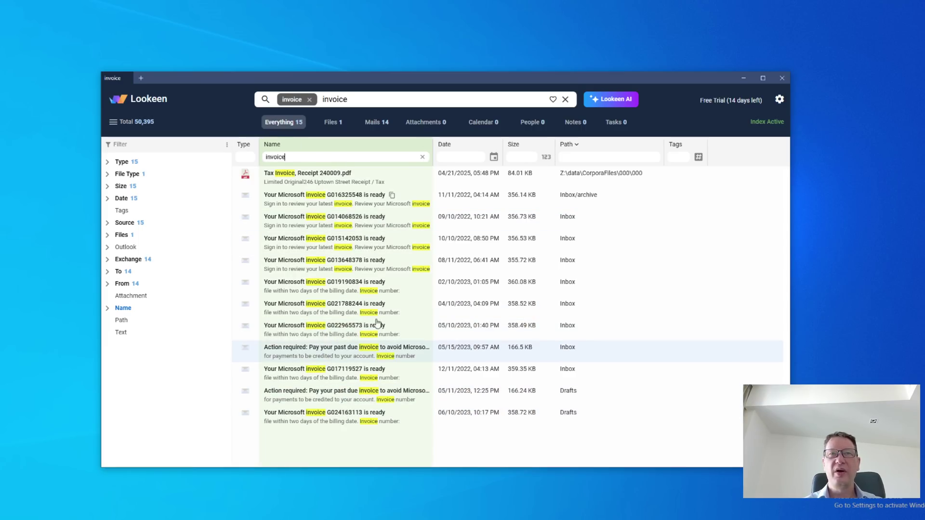
left_click(334, 153)
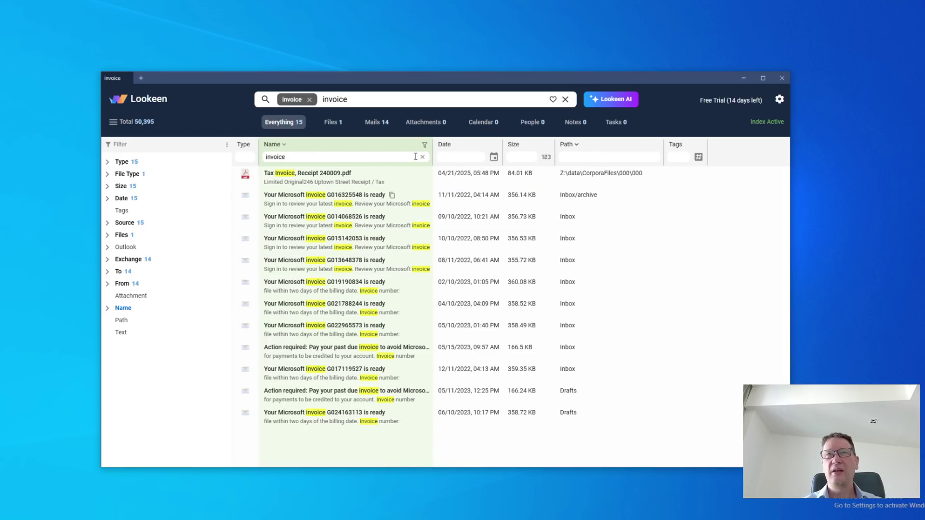
left_click(369, 183)
Tag Tax Invoice, Receipt 240009.pdf with a newly created 'tax' tag.
right_click(370, 183)
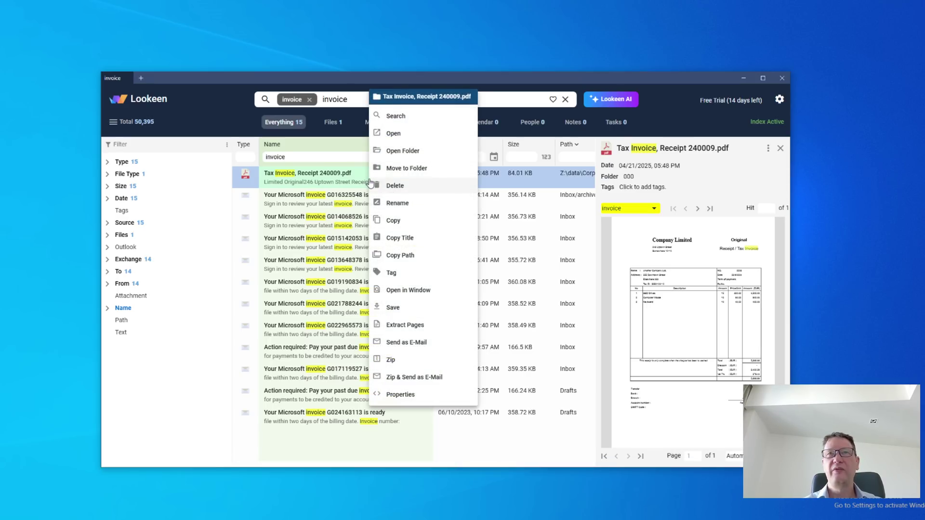
left_click(415, 275)
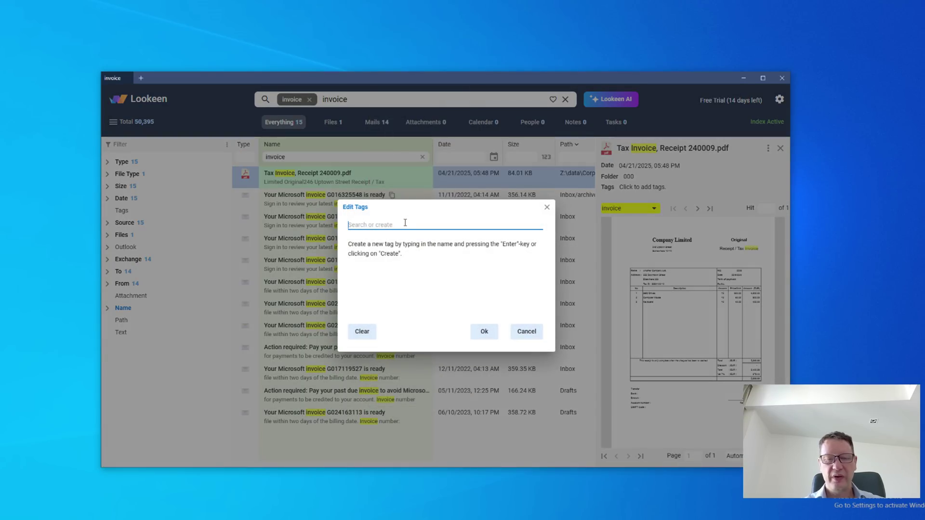
type("tax")
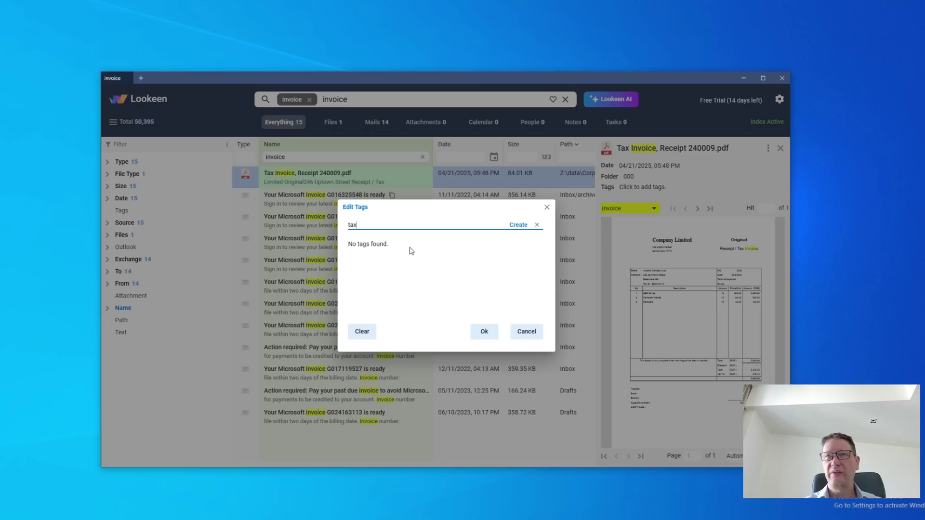
left_click(517, 225)
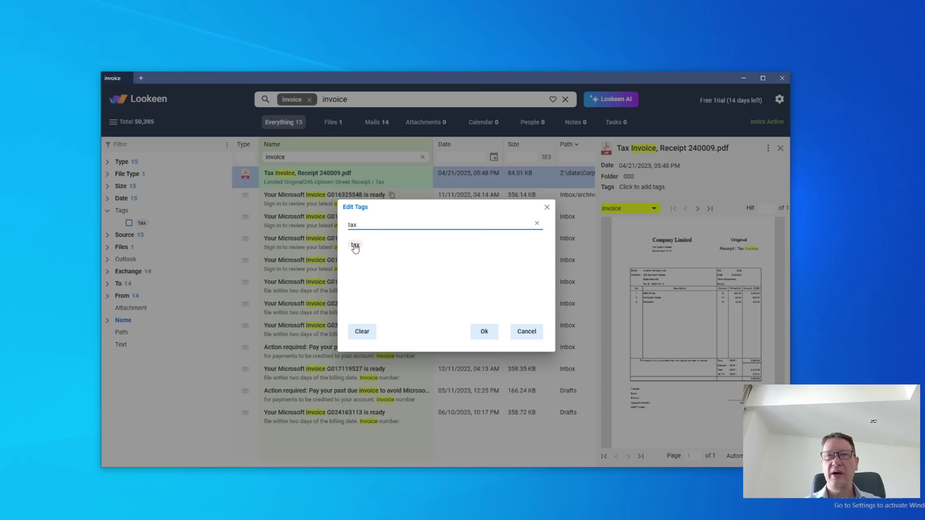
left_click(482, 331)
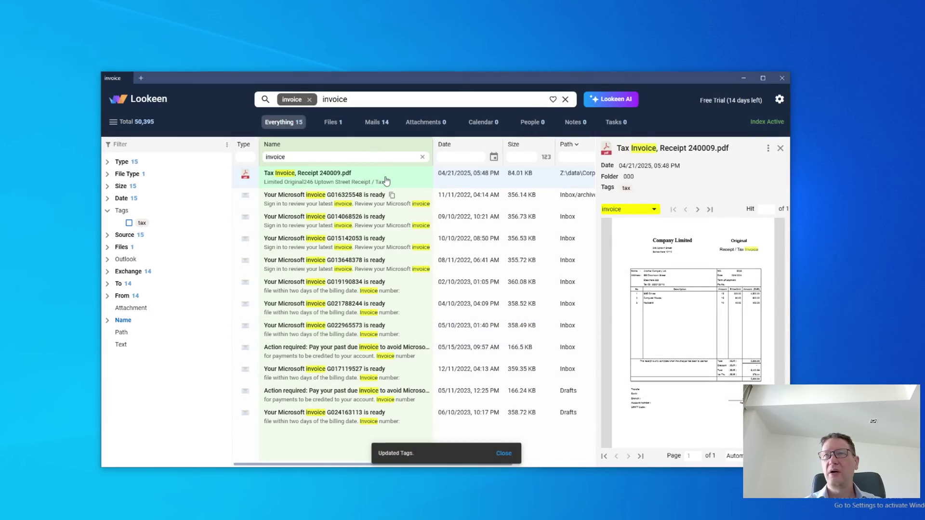
Reselect the tagged Tax Invoice row and close its preview pane.
left_click(462, 185)
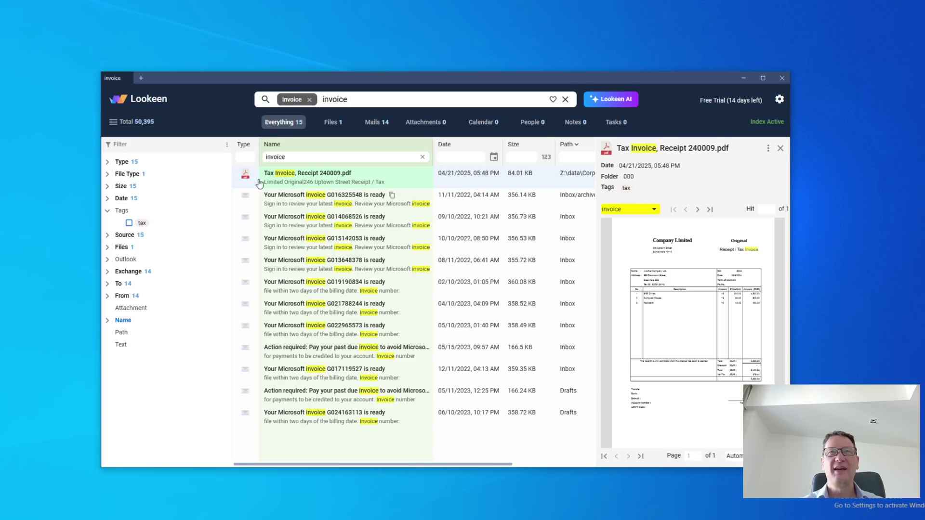
left_click(299, 181)
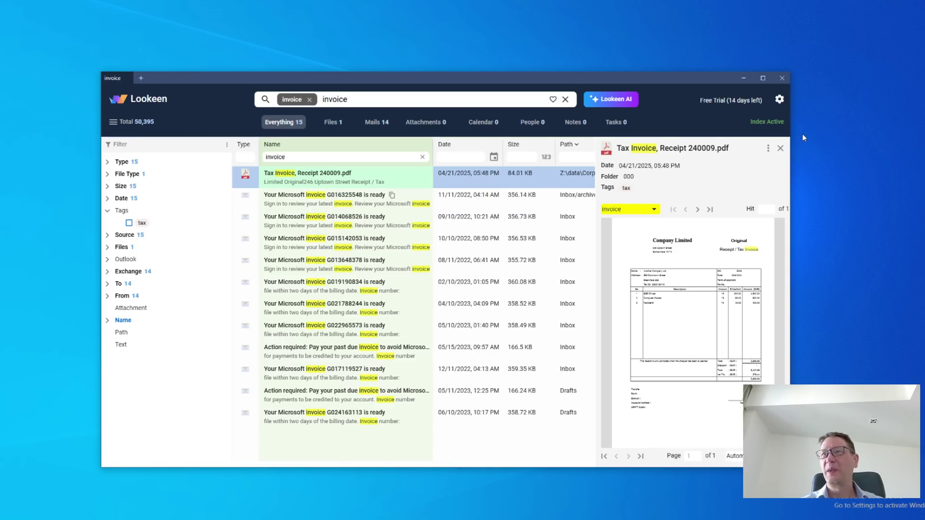
left_click(779, 149)
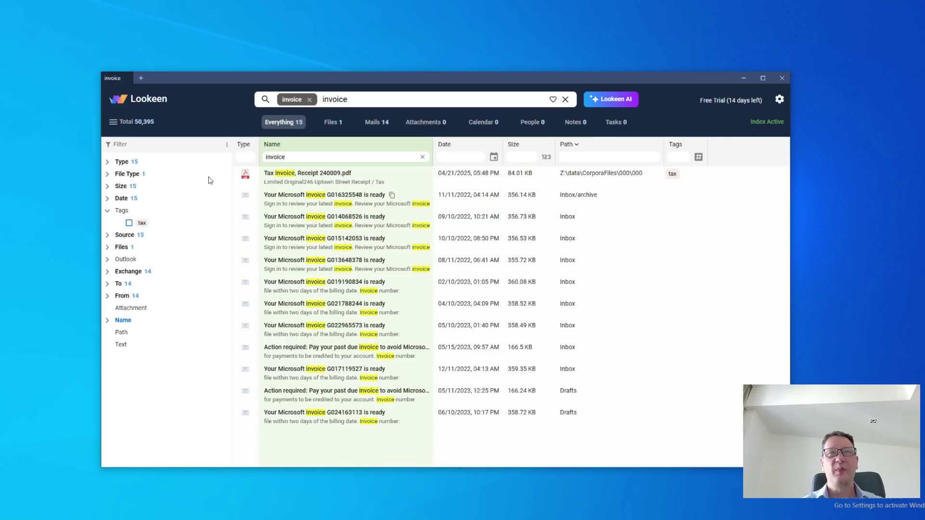
Clear the invoice search, filter by the 'tax' tag to view its single result, then remove it.
left_click(564, 100)
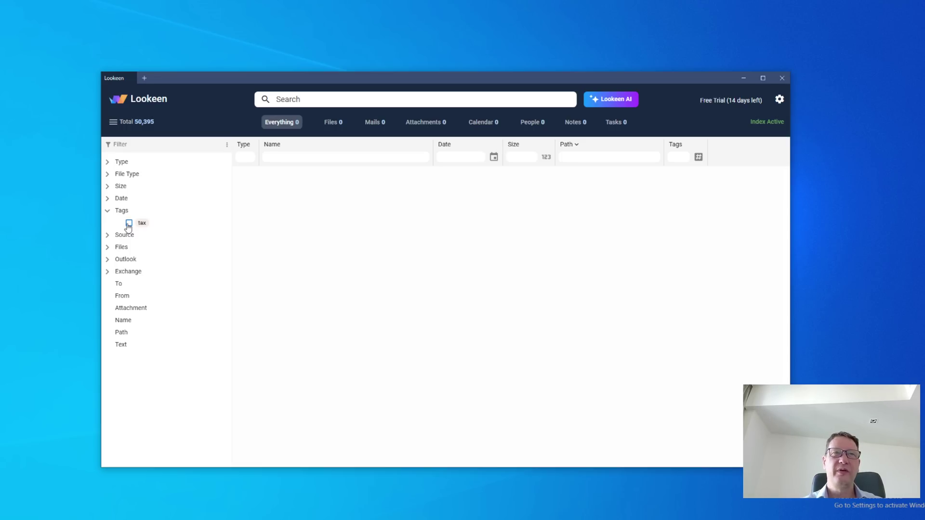
left_click(128, 223)
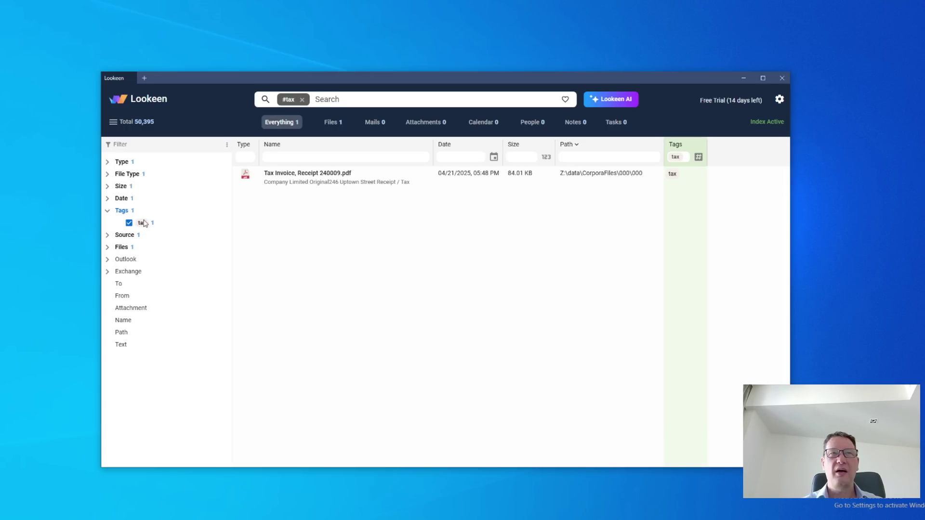
left_click(540, 184)
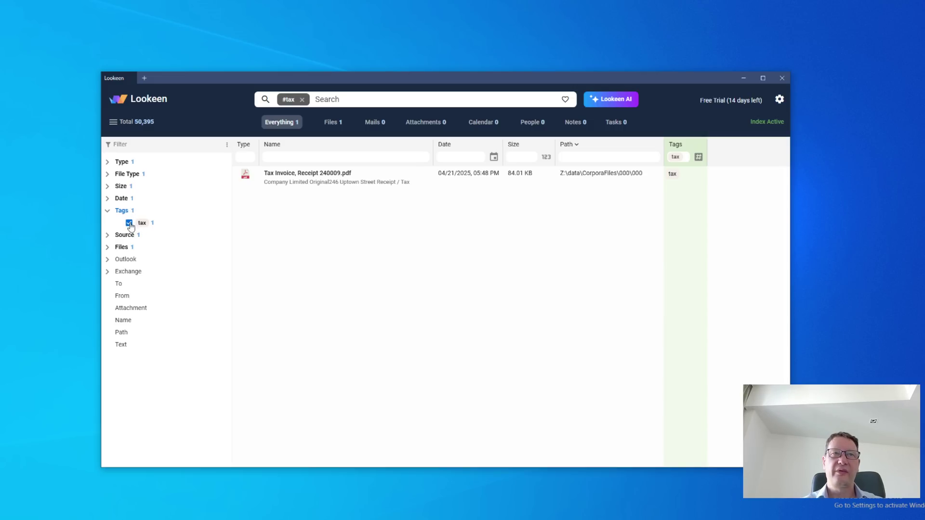
left_click(129, 223)
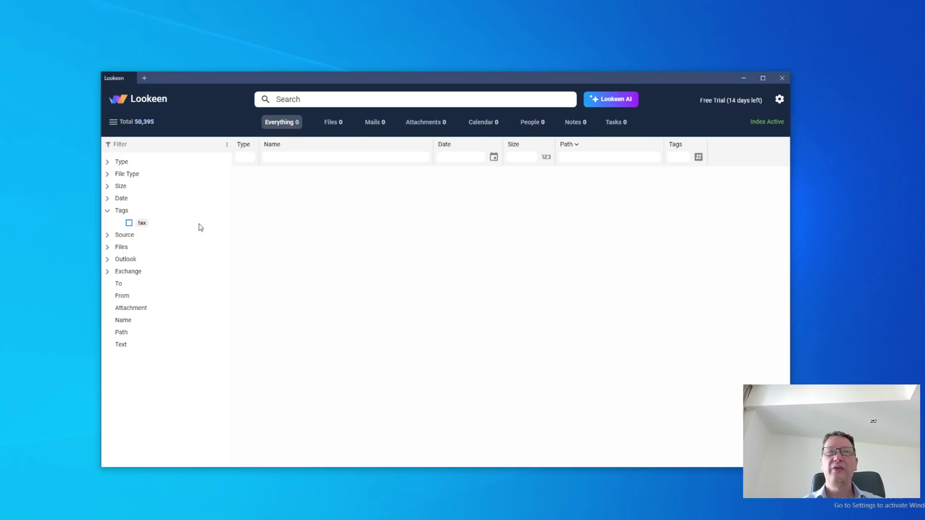
List all 187 Exchange account items with column filters hidden, checking the duplicate icons.
left_click(108, 273)
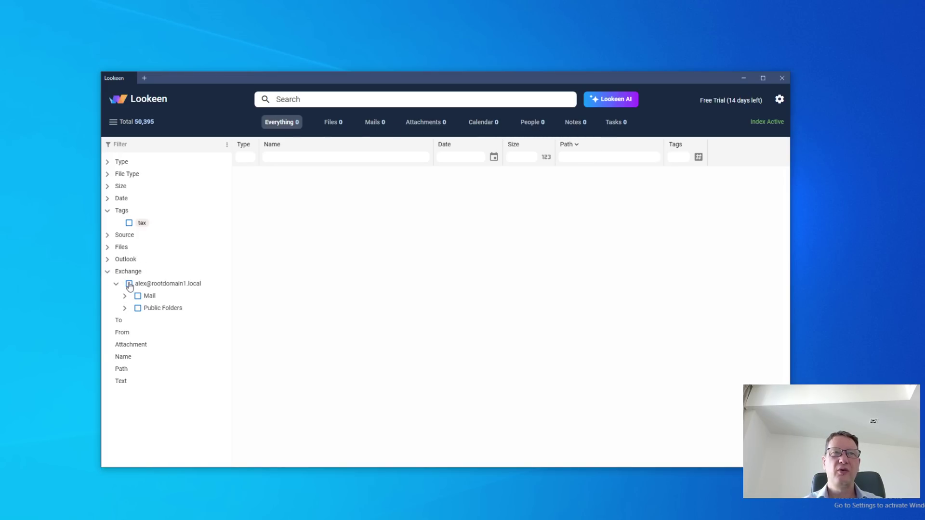
left_click(129, 284)
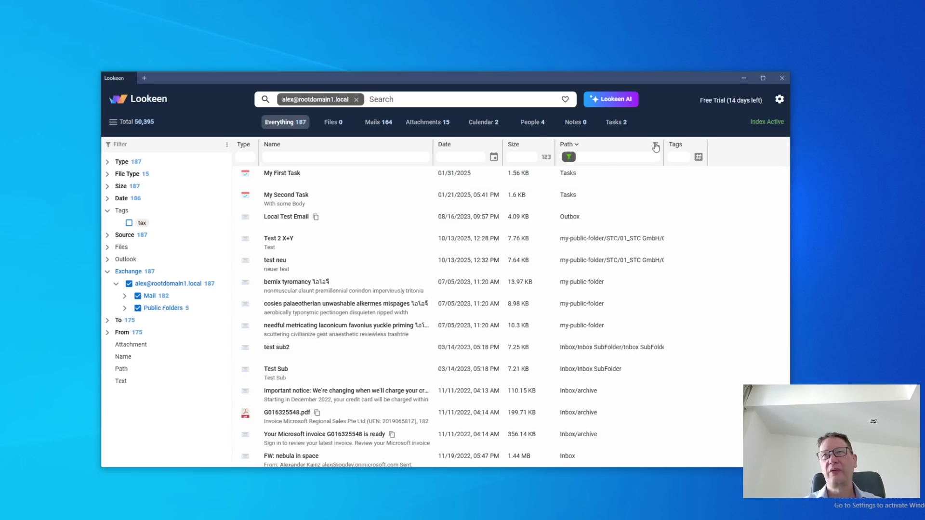
left_click(655, 146)
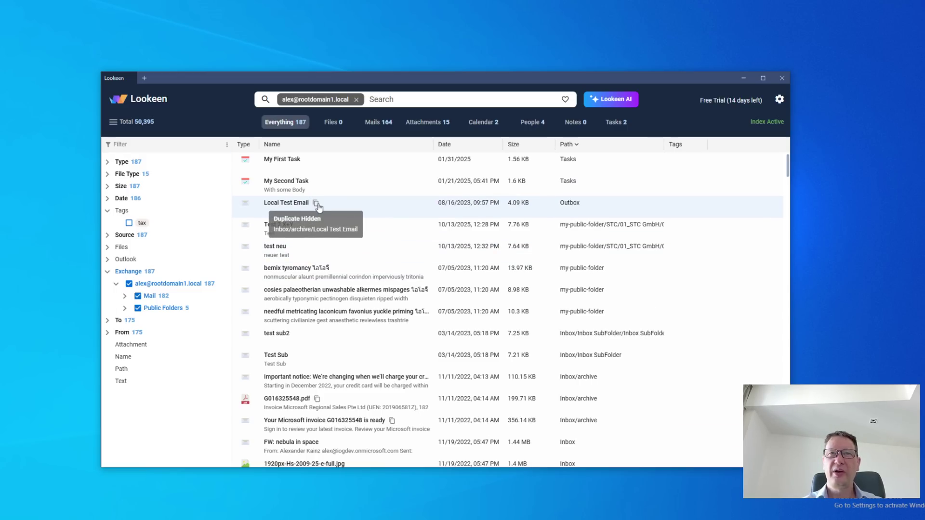
mouse_move(316, 206)
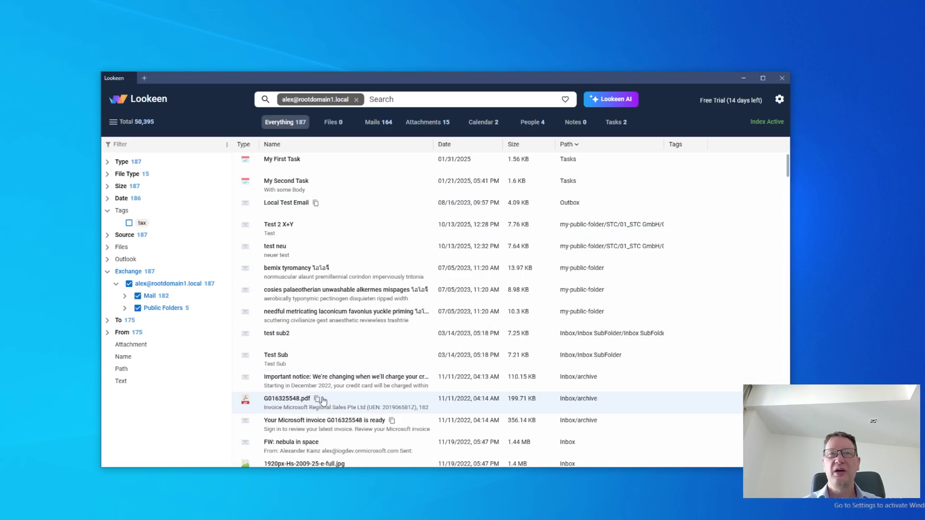
mouse_move(316, 402)
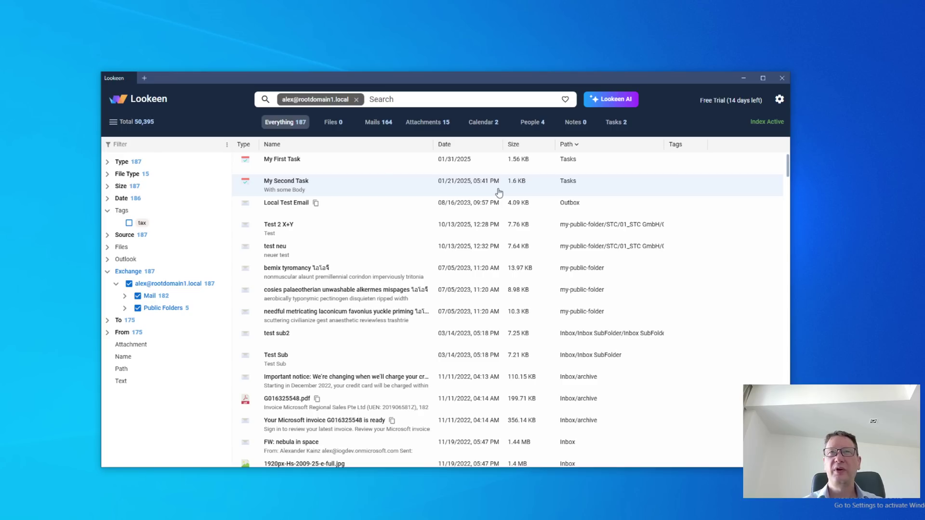
Remove the Exchange account filter and dismiss the search suggestions.
left_click(128, 284)
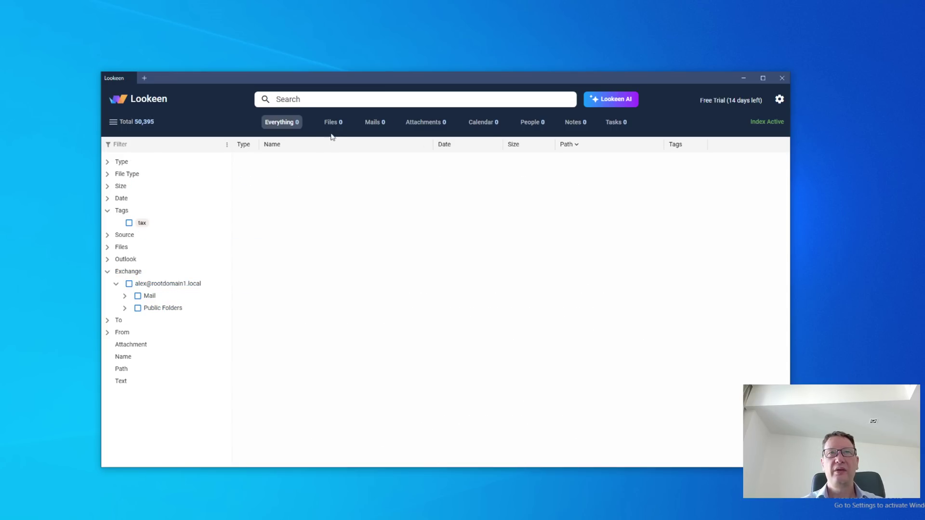
left_click(307, 102)
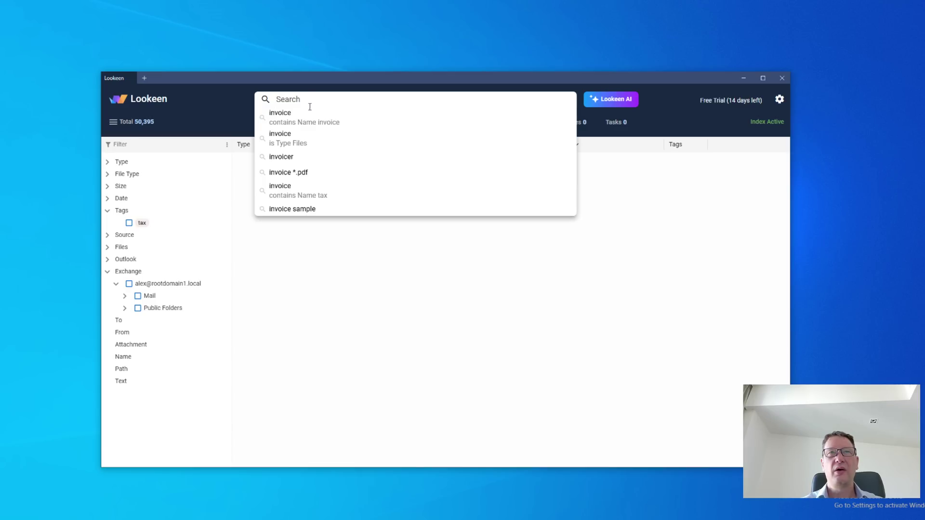
key("Escape")
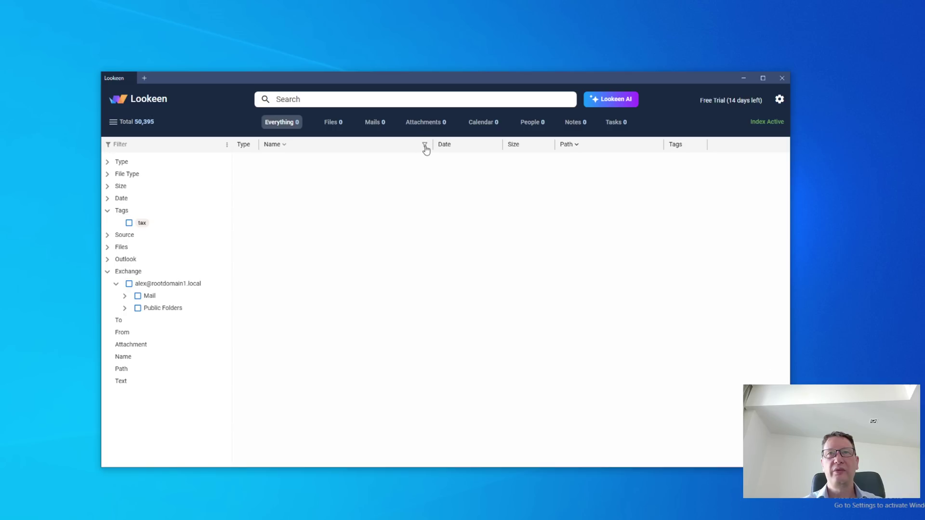
Filter names by 'invoice' and summarise the Tax Invoice receipt PDF with Lookeen AI.
left_click(424, 145)
type("invoice")
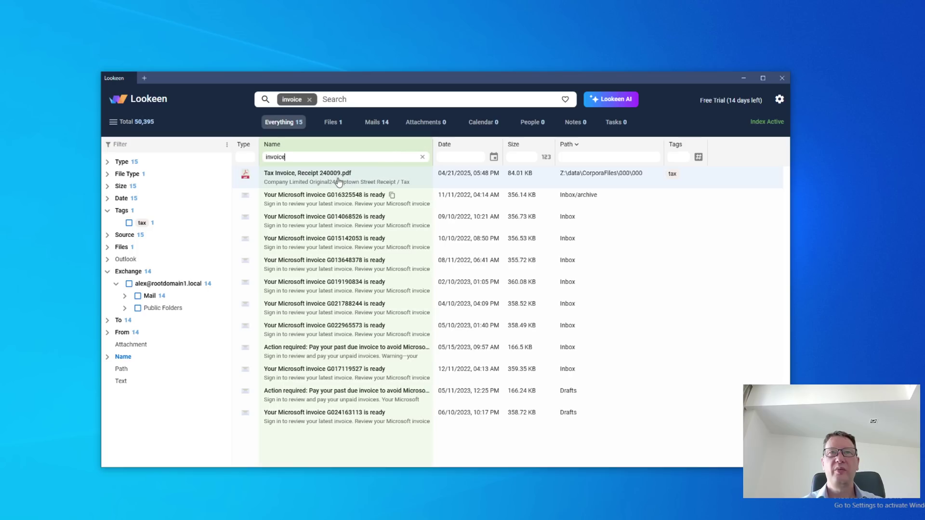
left_click(337, 182)
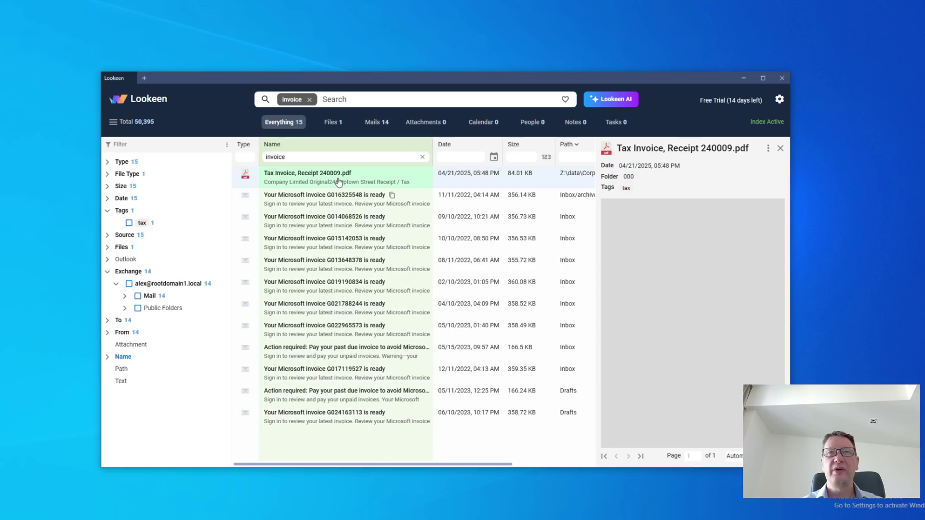
left_click(617, 100)
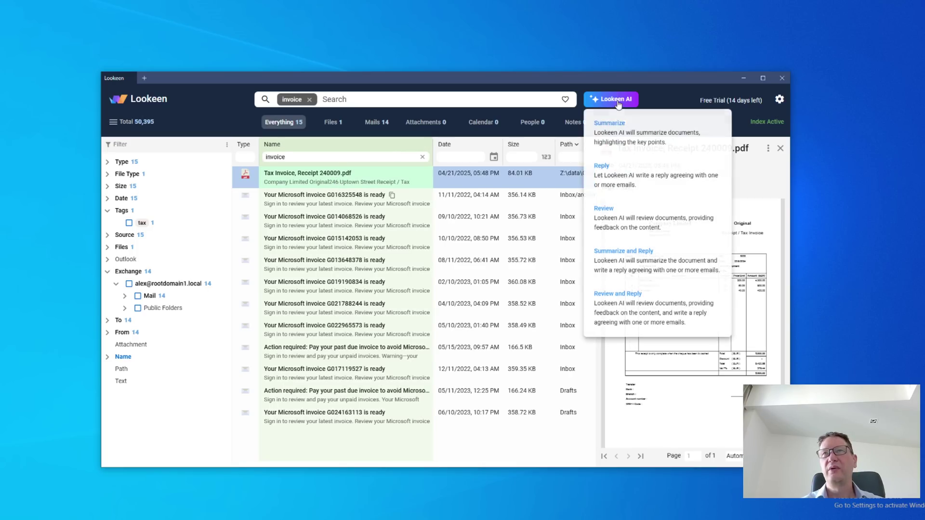
left_click(627, 138)
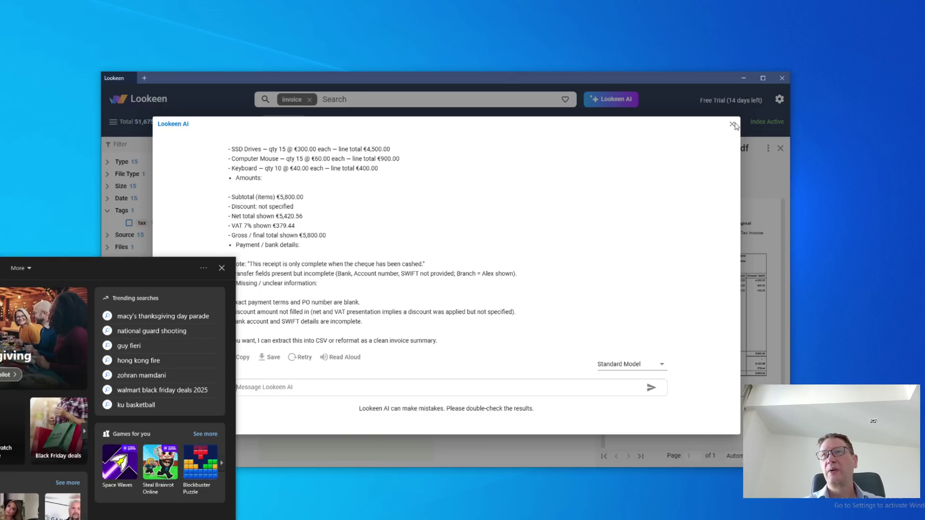
Close the AI summary, add the 'tax' tag filter, and preview the lone Tax Invoice, Receipt 240009.pdf.
left_click(732, 124)
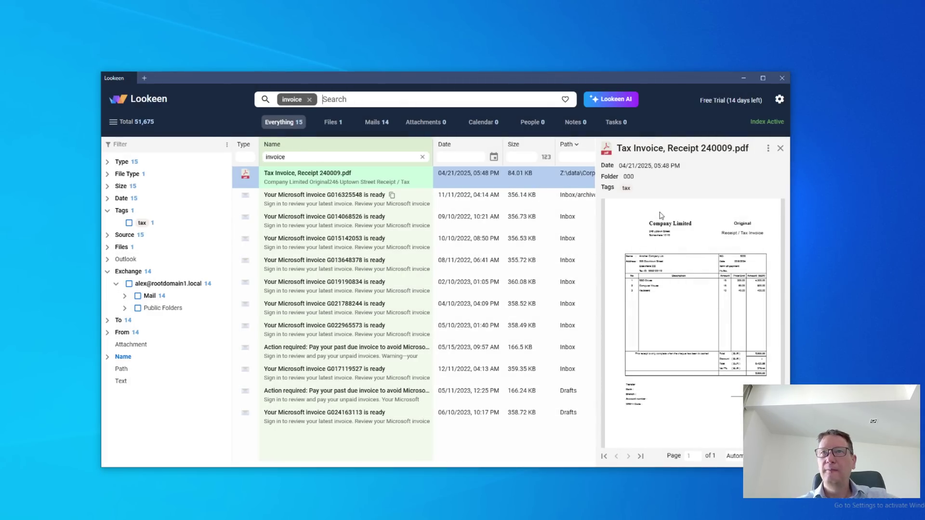
left_click(778, 150)
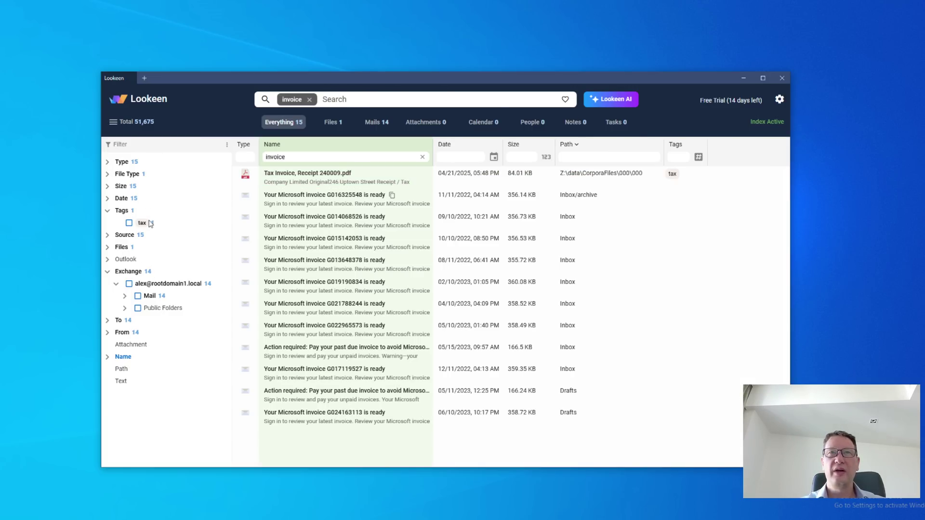
left_click(355, 174)
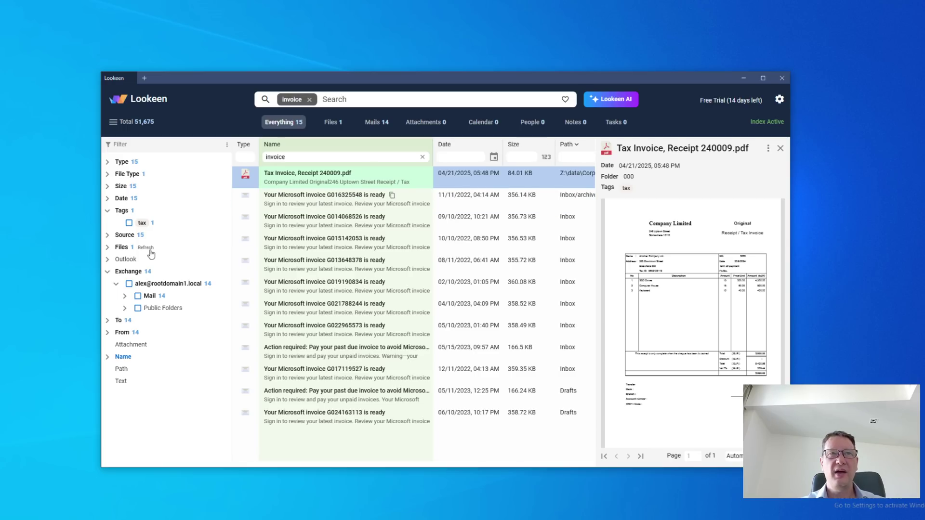
left_click(129, 223)
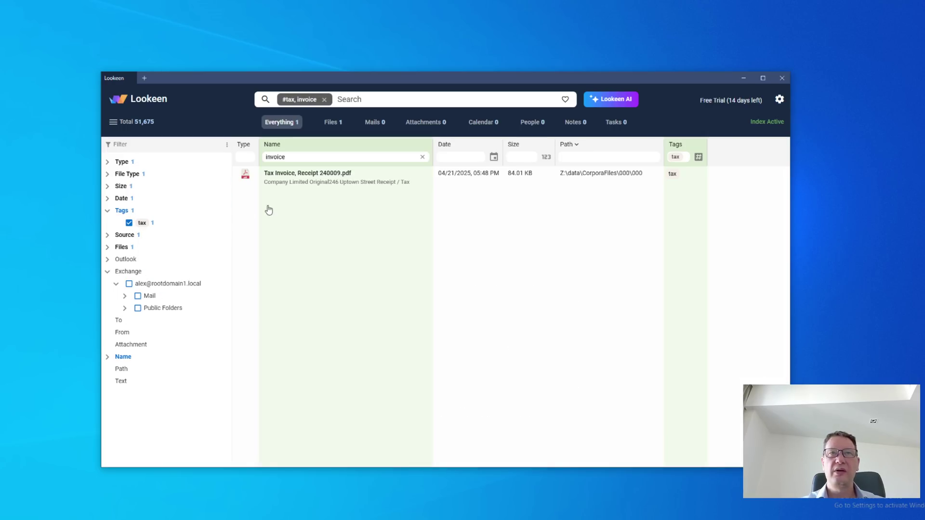
left_click(313, 183)
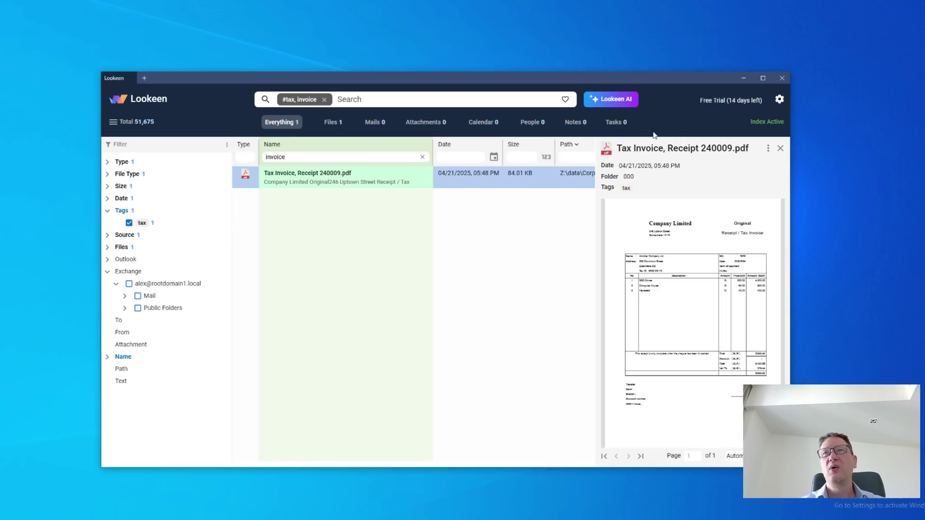